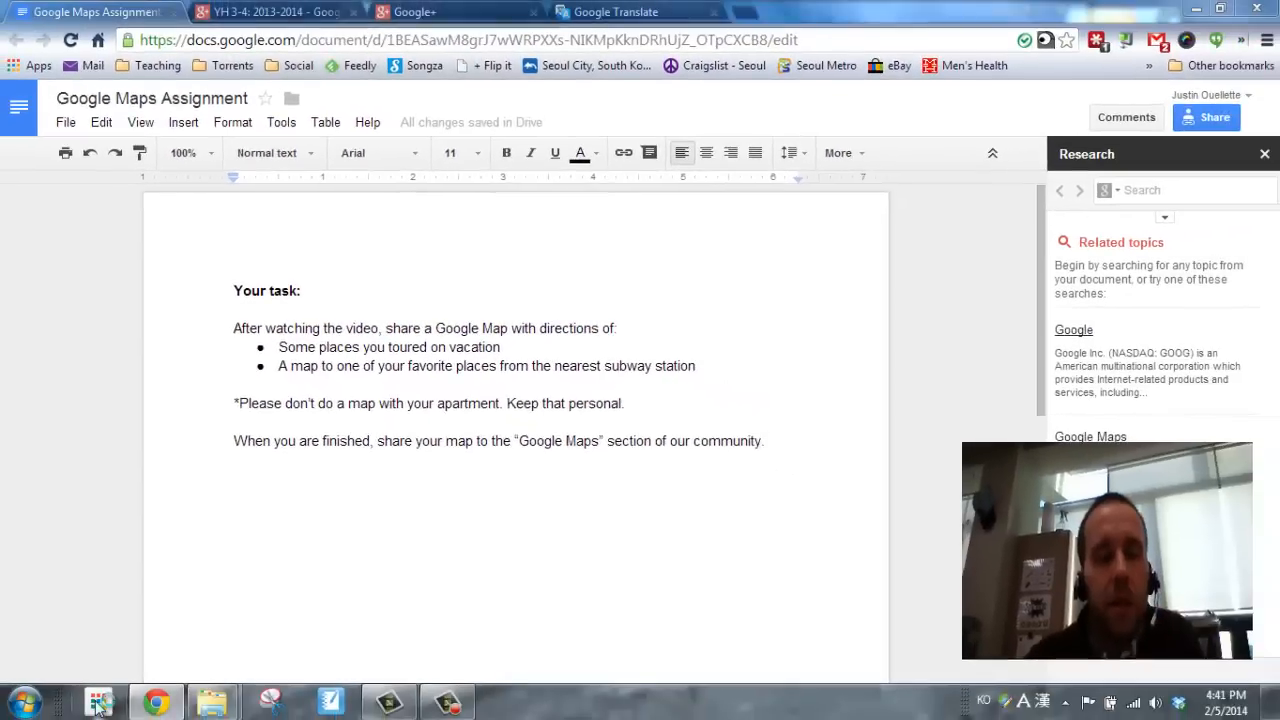
- Switch to Google Maps and open the My Places list of saved maps
left_click(97, 703)
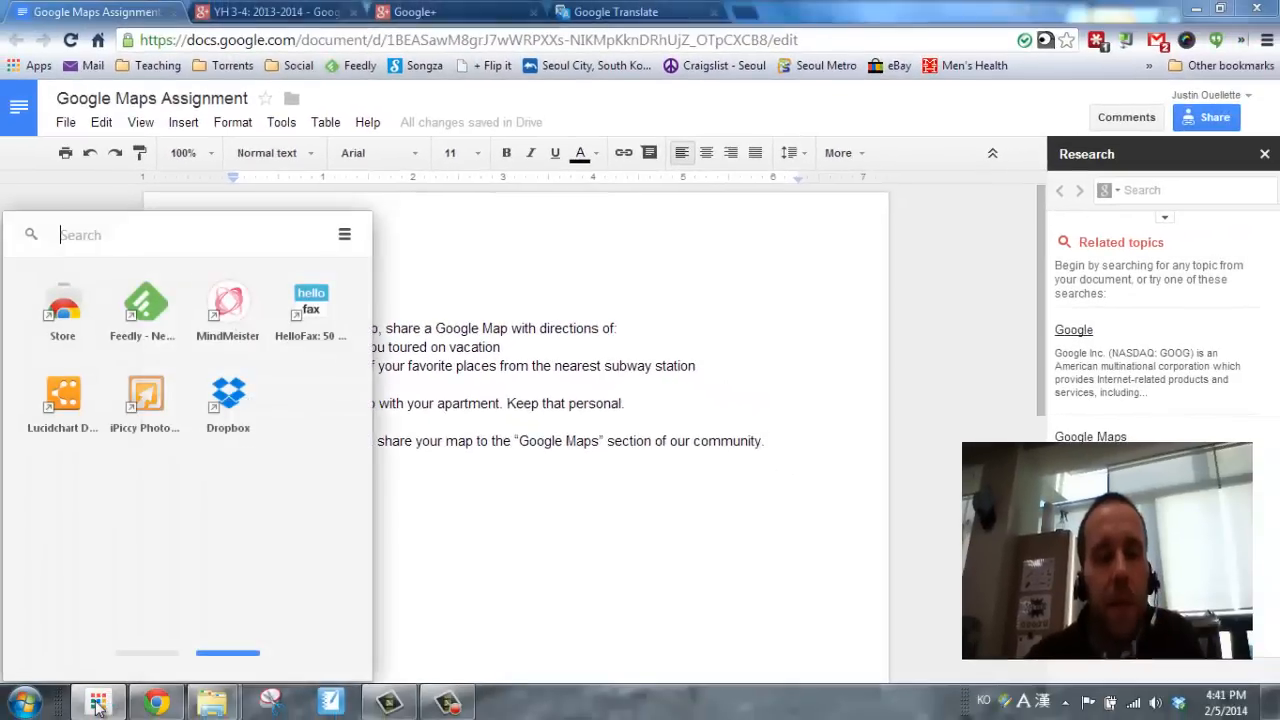
left_click(150, 653)
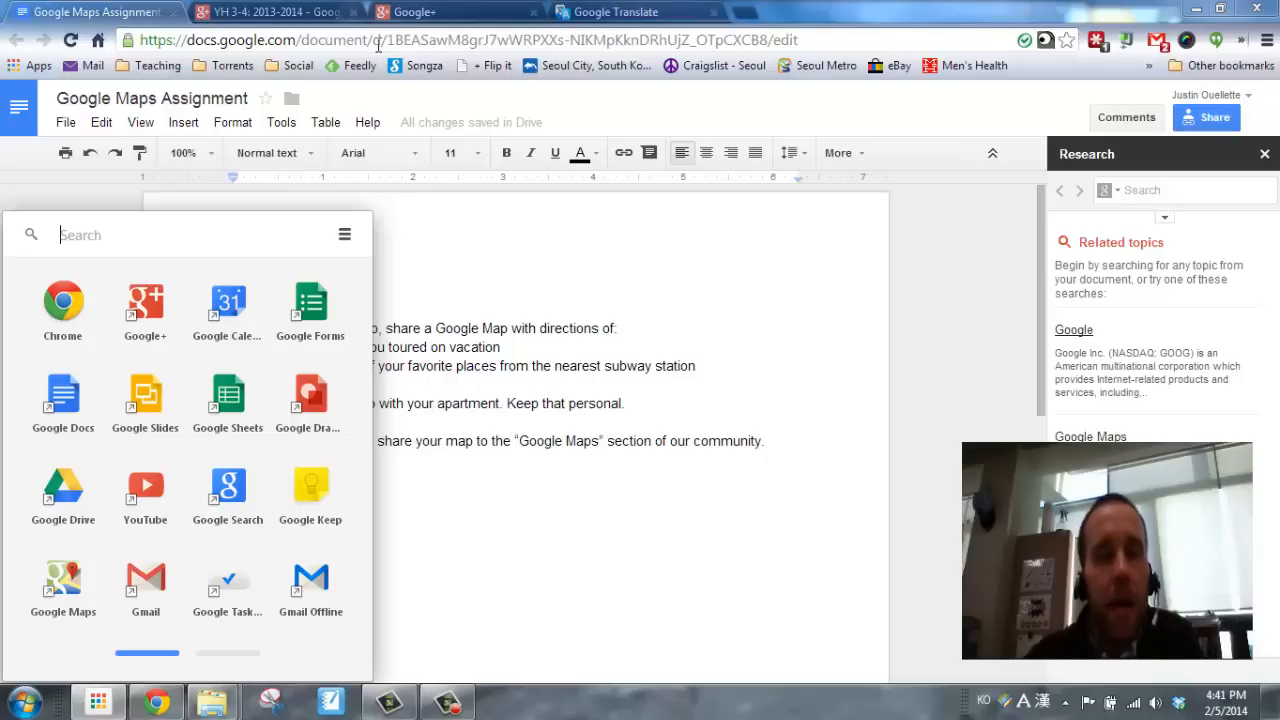
left_click(55, 595)
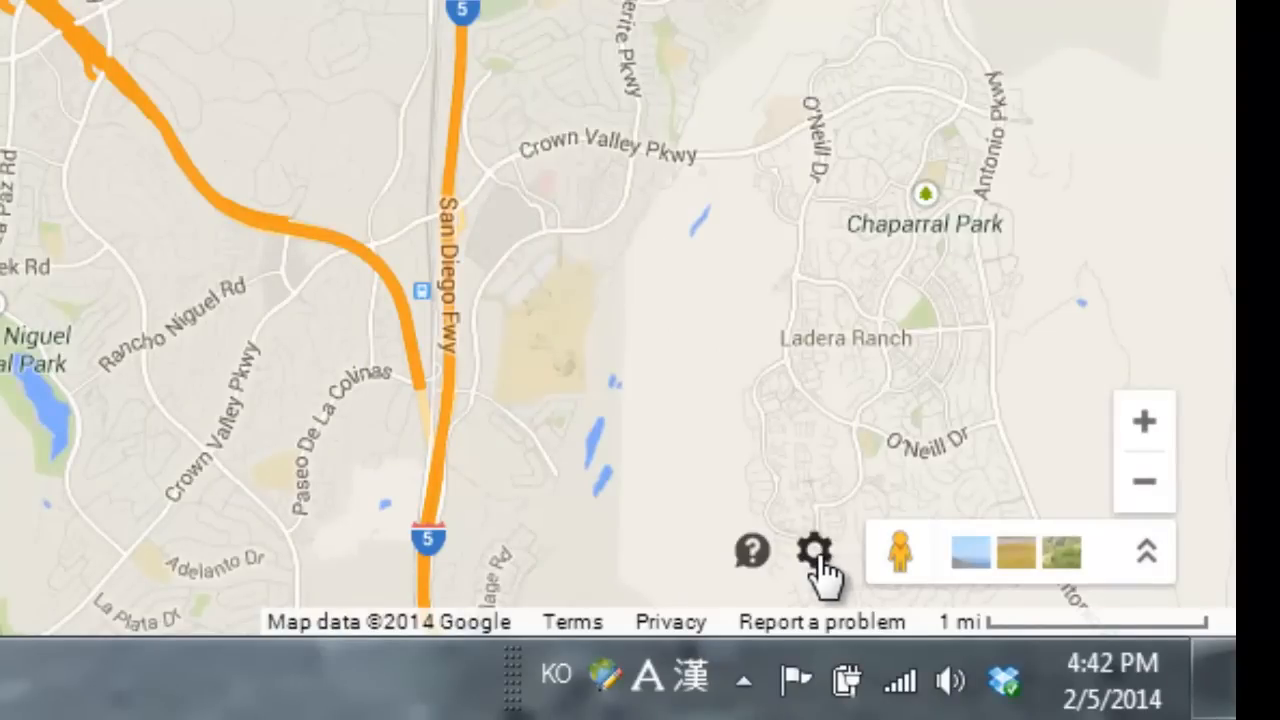
left_click(816, 553)
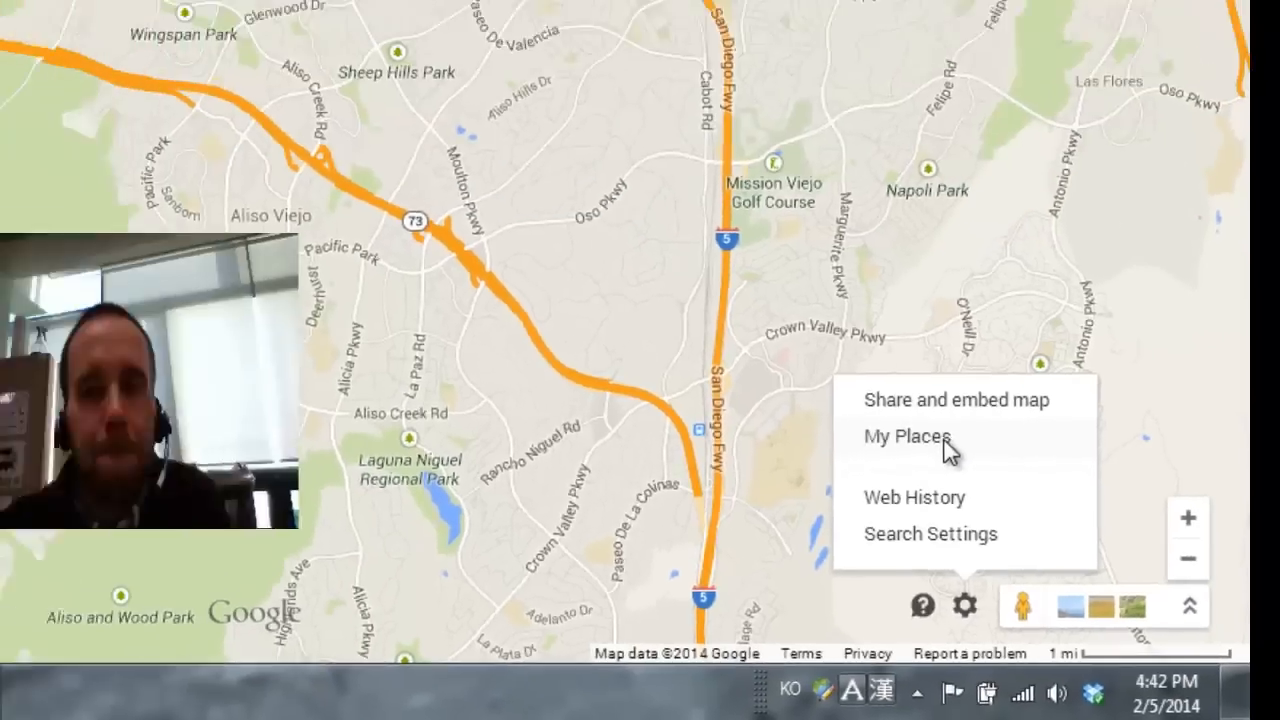
left_click(787, 312)
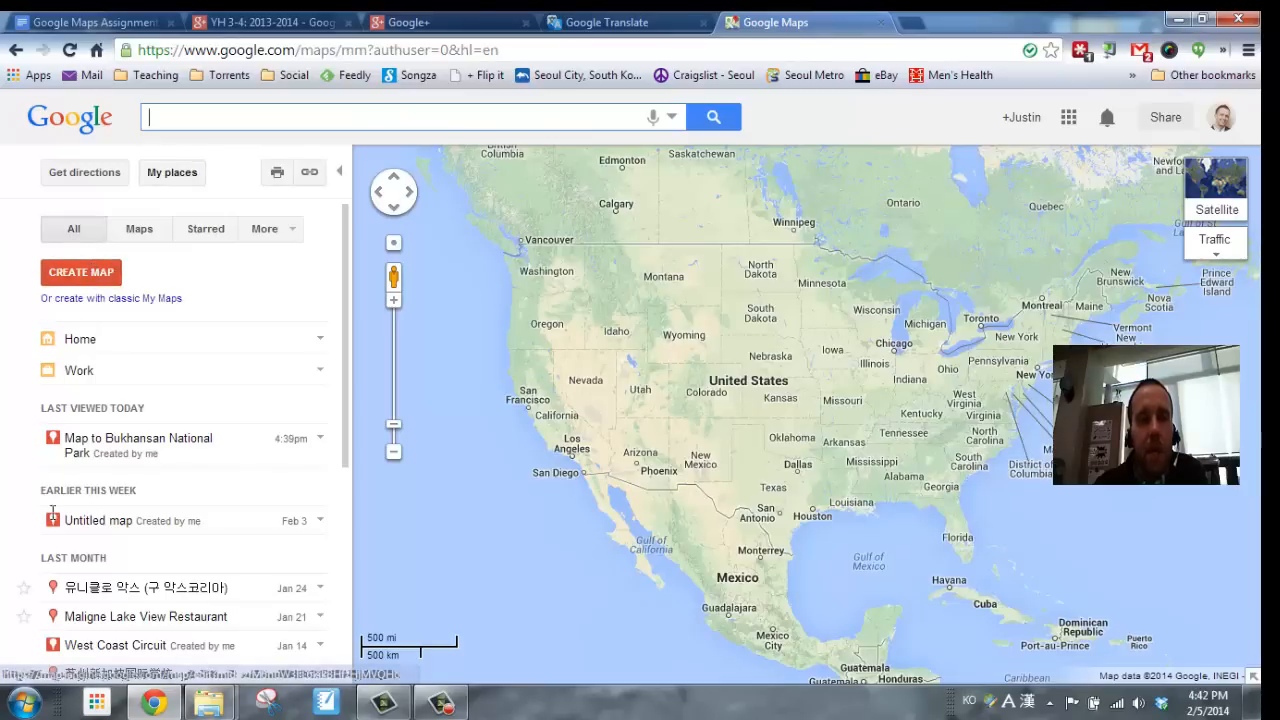
- Open the saved West Coast Circuit map and examine the destinations in its direction layers
scroll(213, 462, "down", 2)
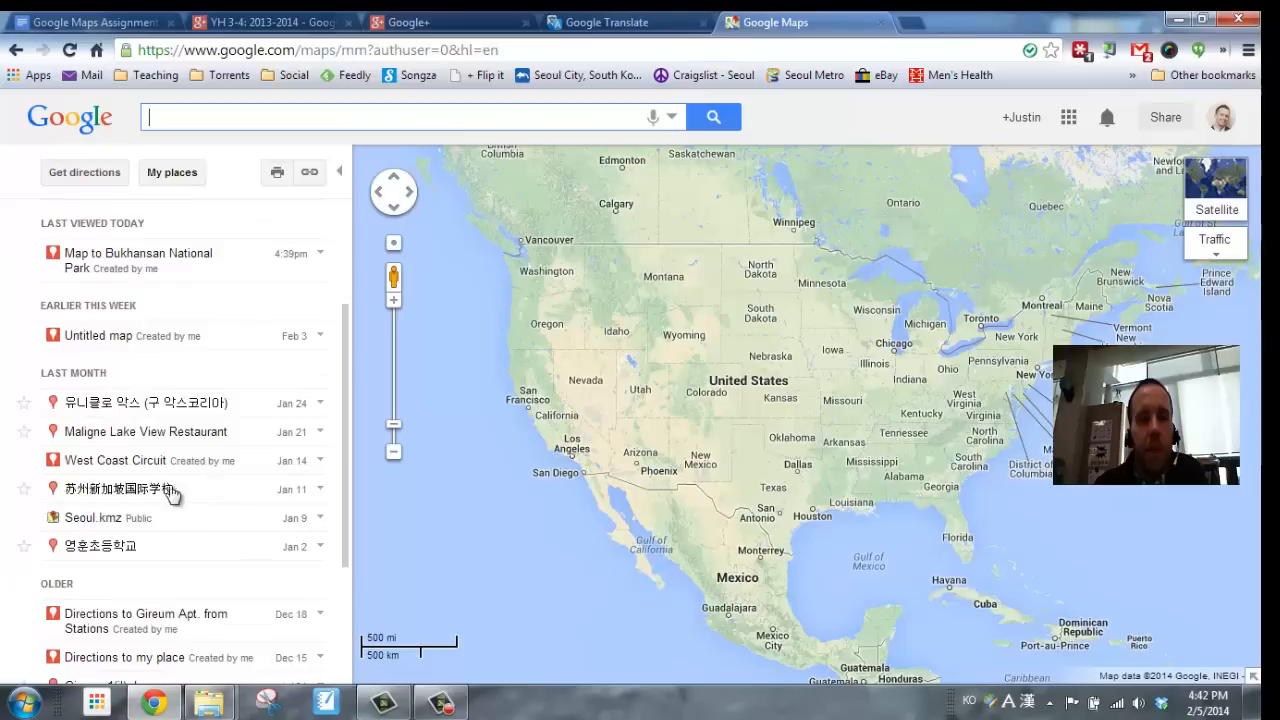
left_click(125, 462)
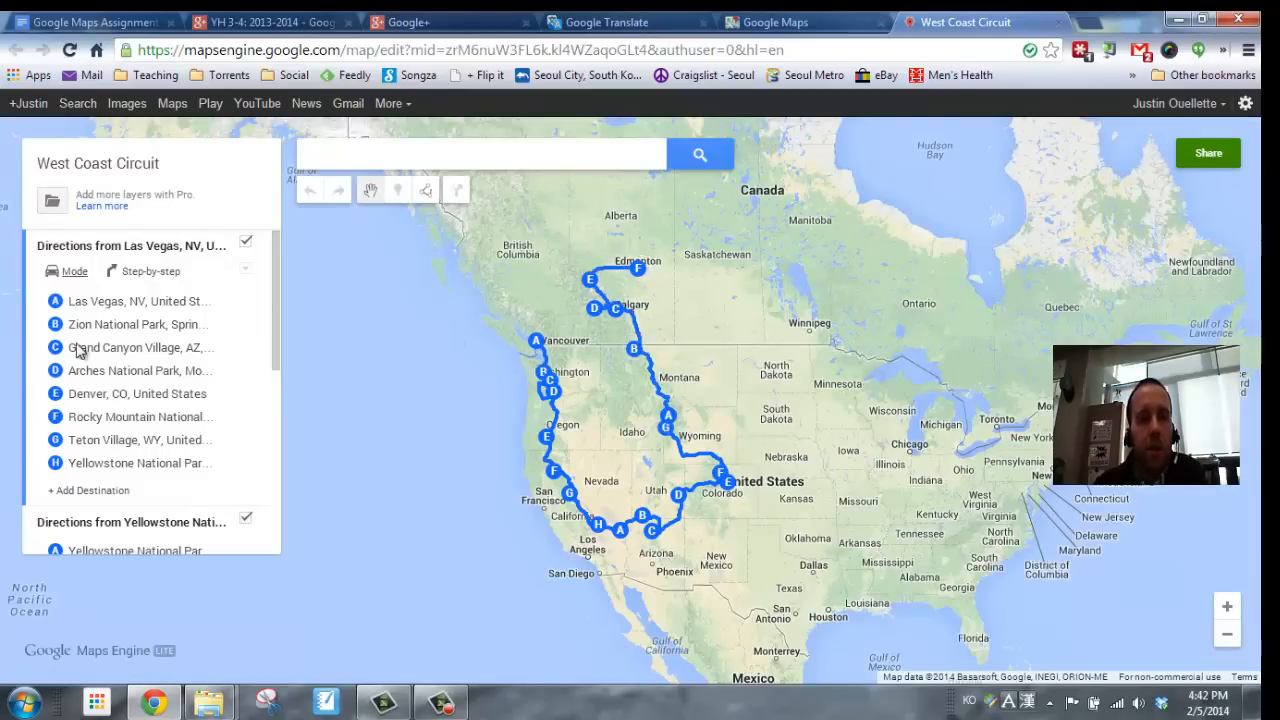
scroll(137, 486, "down", 5)
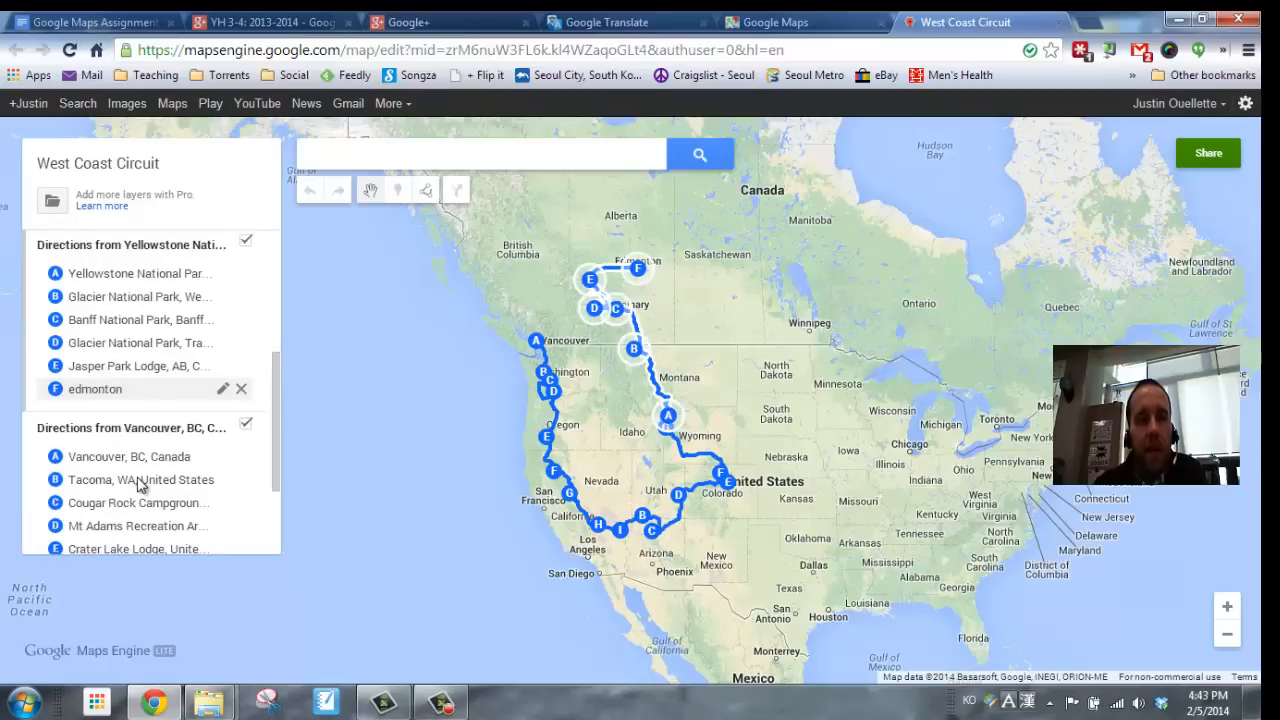
scroll(113, 368, "up", 5)
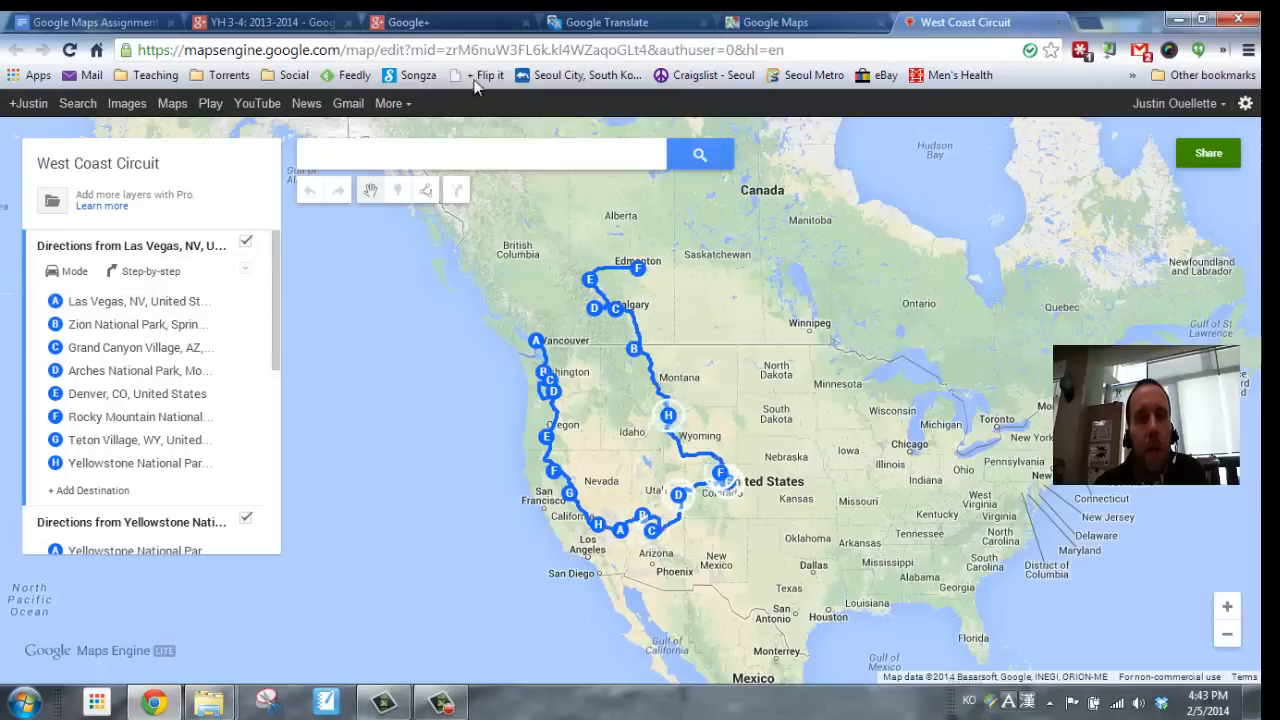
- Return to the My Places list and create a new custom map in Google Maps Engine
left_click(779, 26)
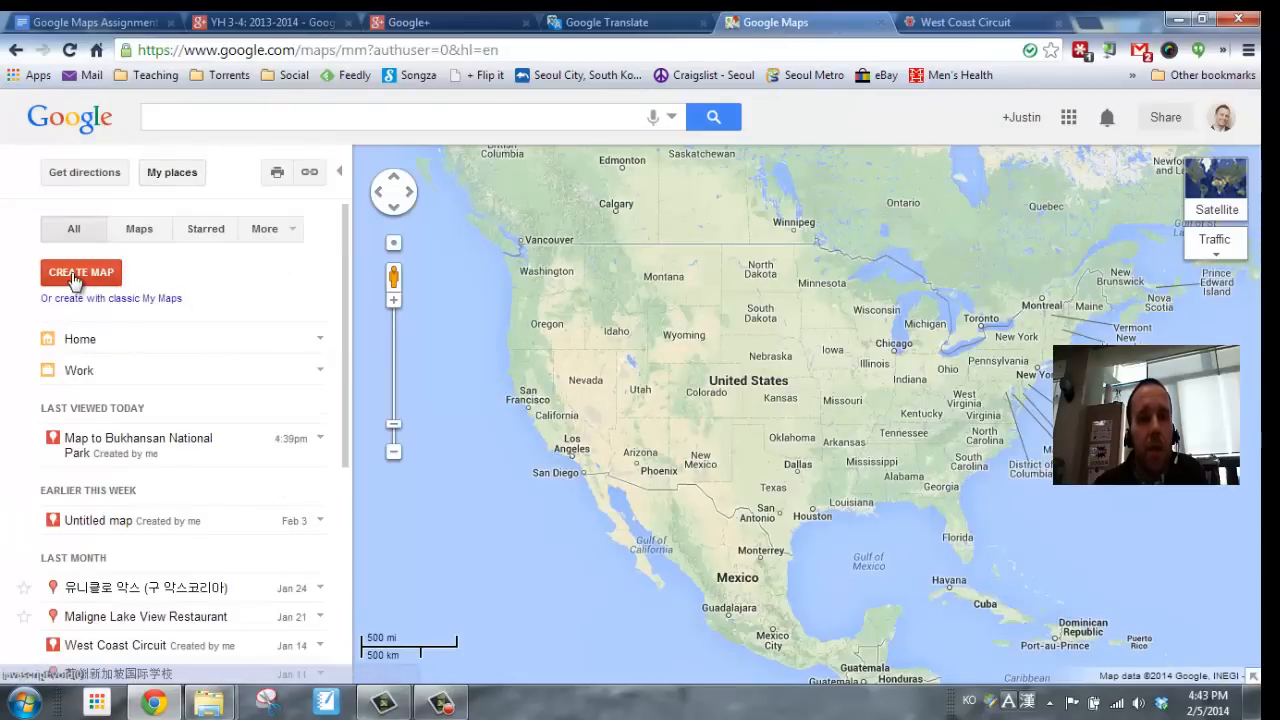
left_click(74, 277)
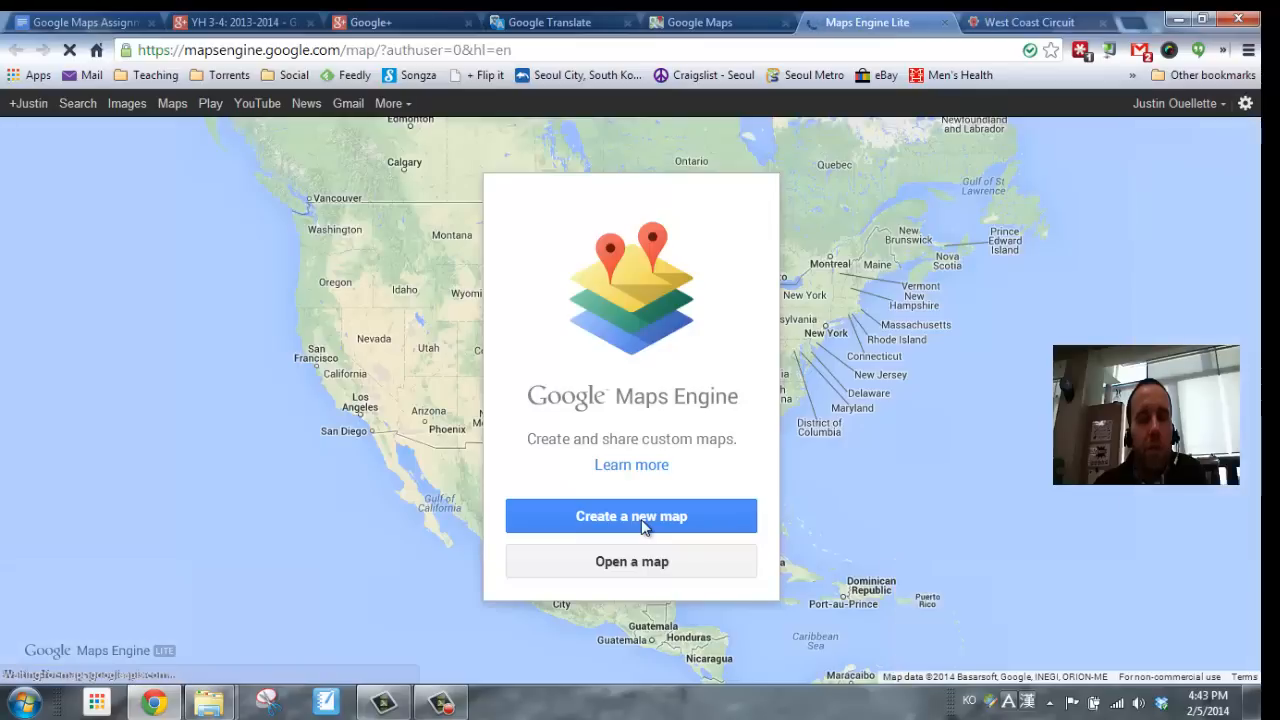
left_click(650, 524)
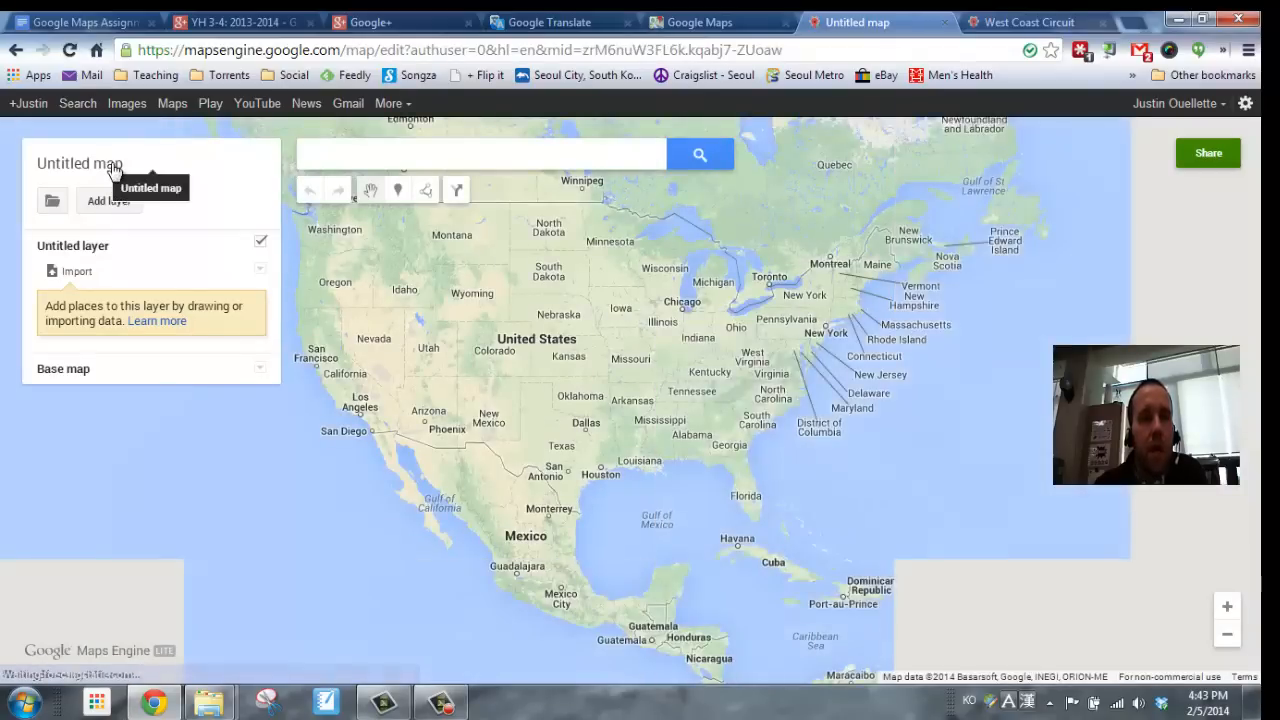
- Title the new map Dream Forest and leave its description empty
left_click(113, 168)
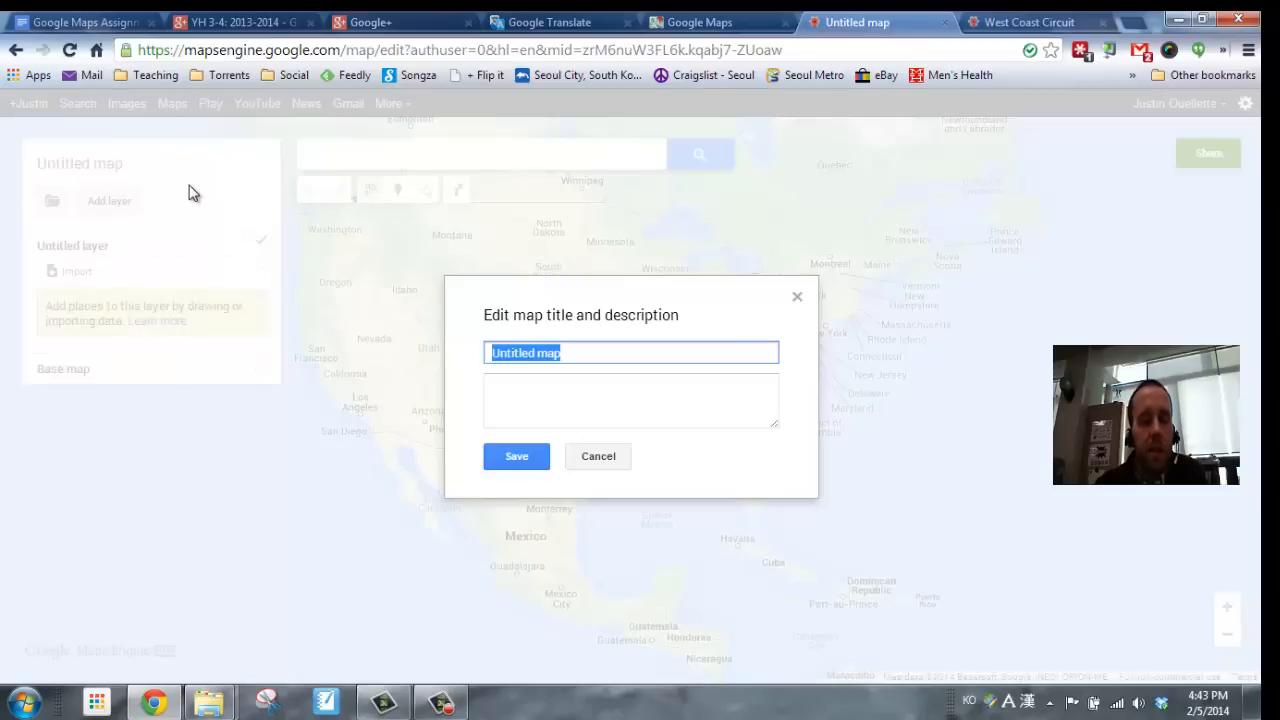
type("Dream Forest")
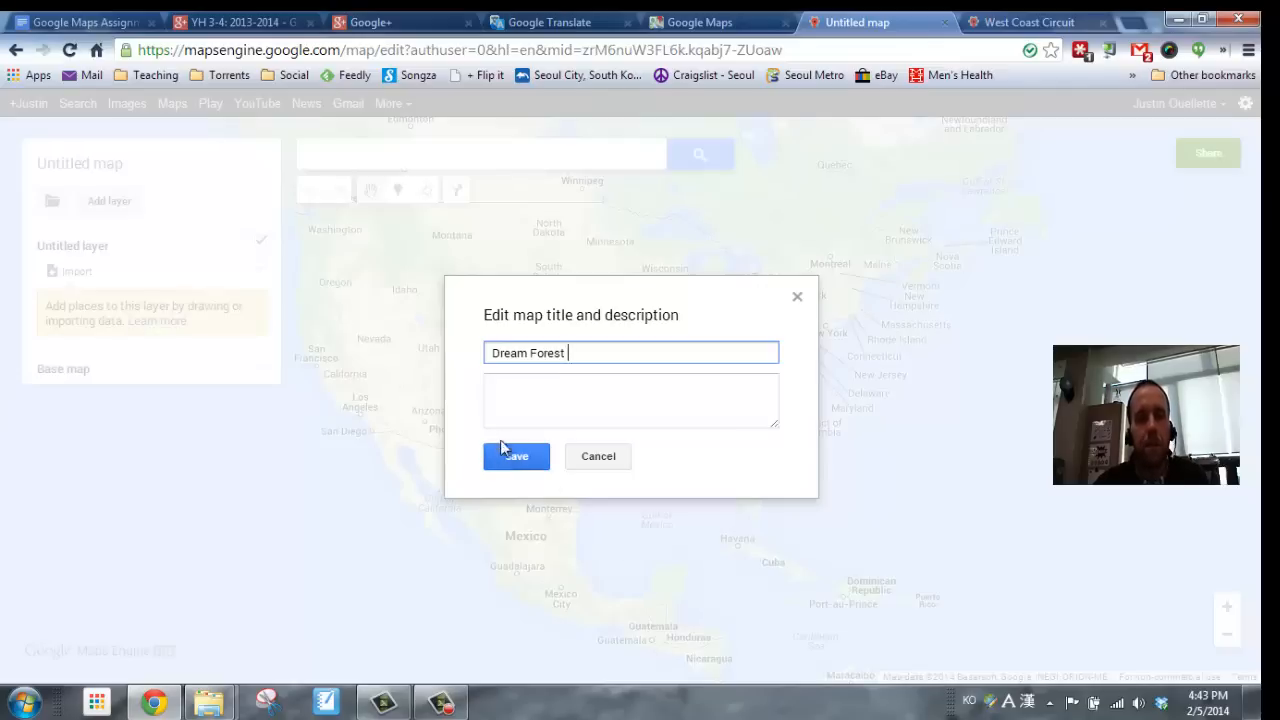
left_click(522, 384)
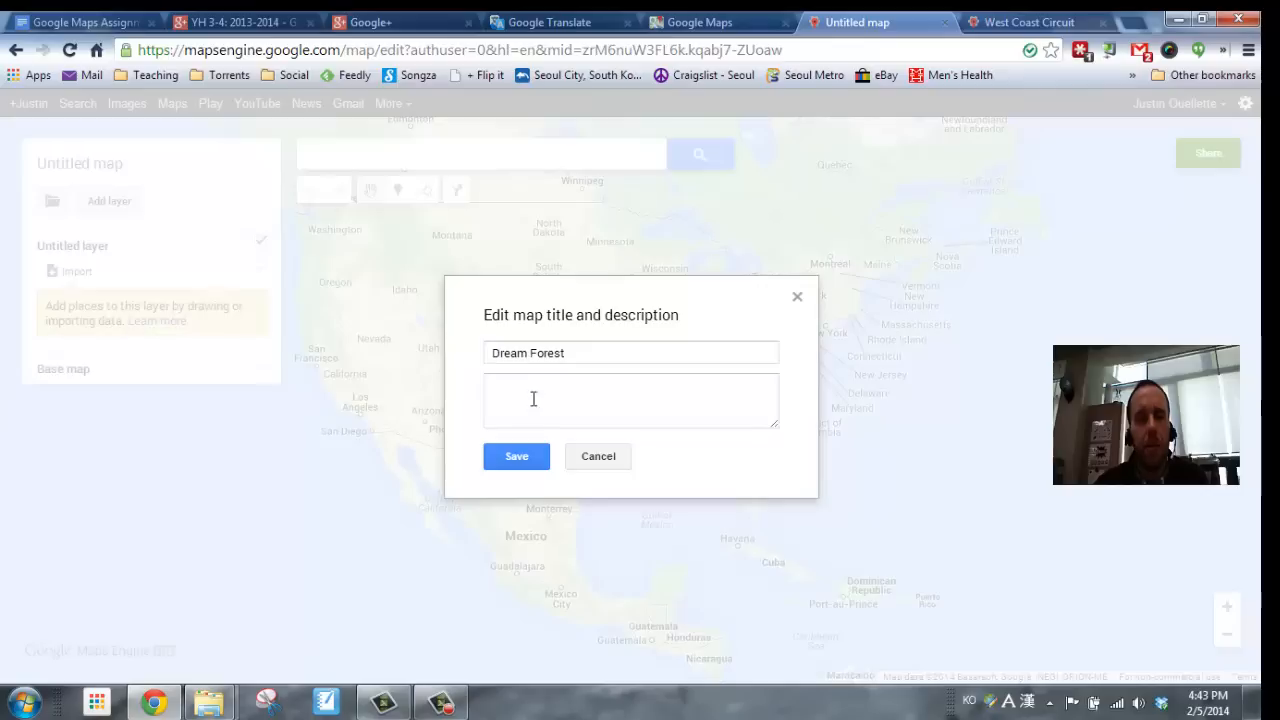
left_click(527, 457)
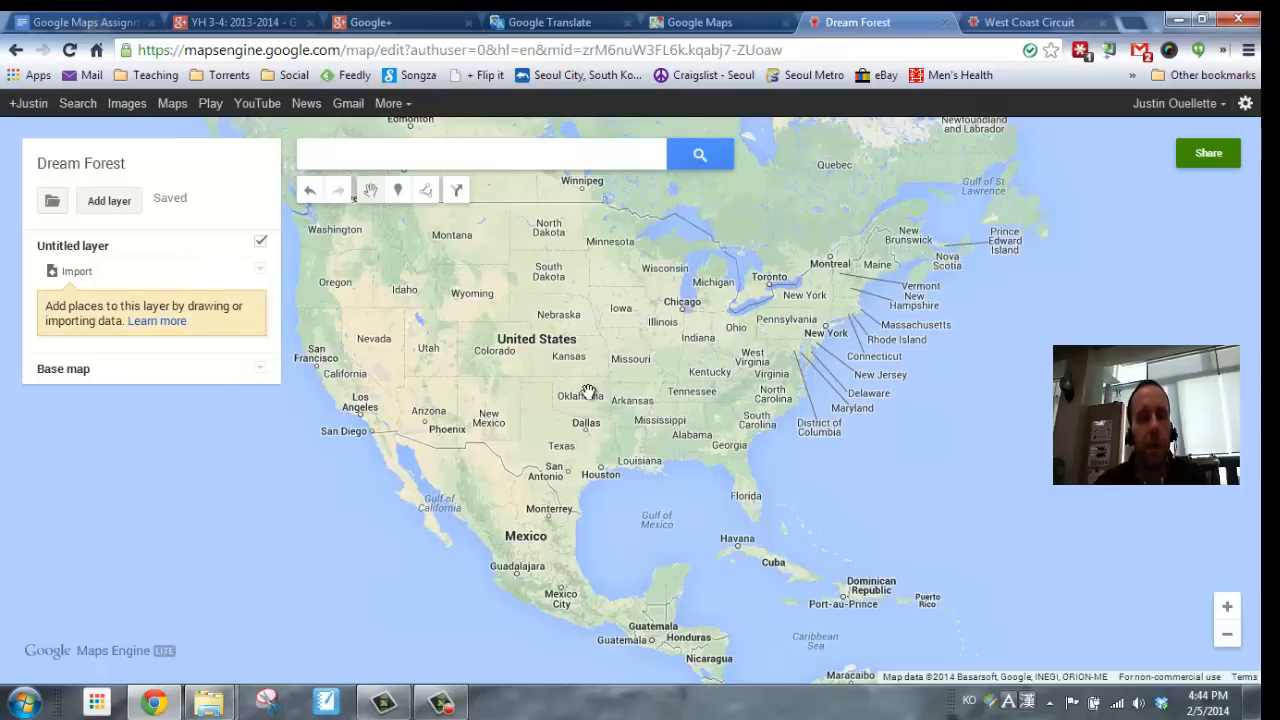
- Search the map for "miasamgeori station seoul" and examine the streets around the station
left_click(389, 154)
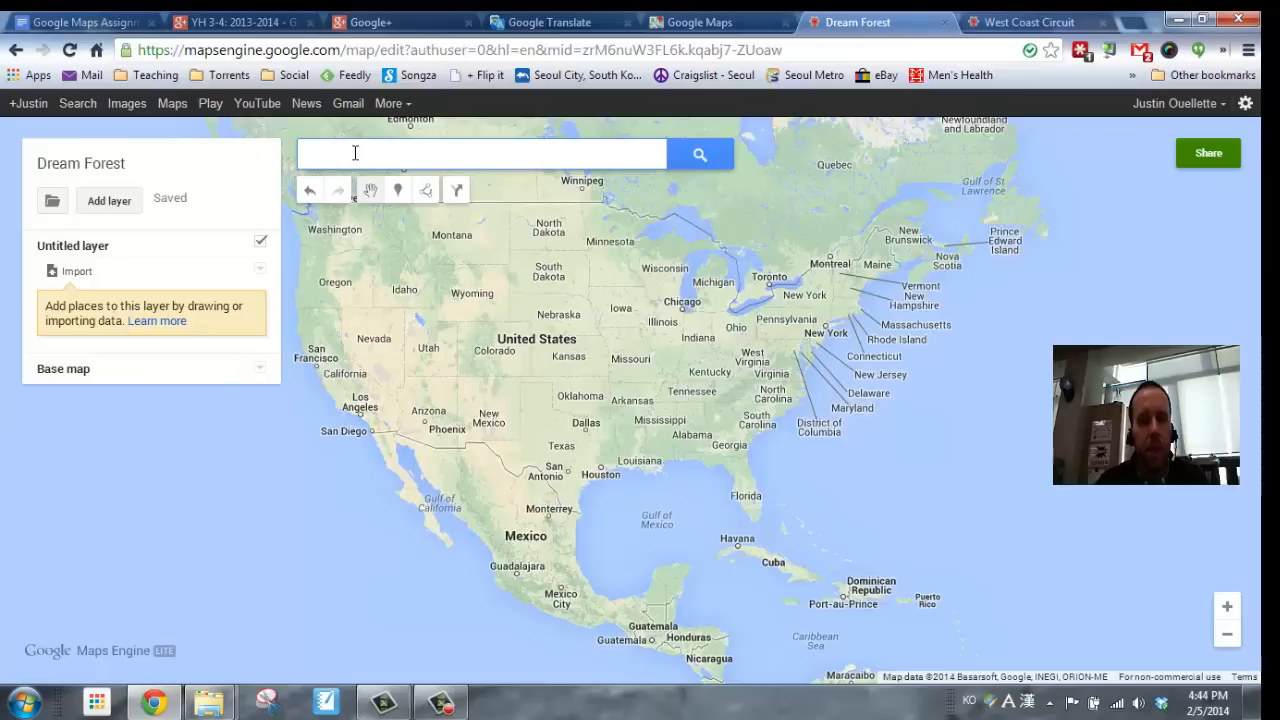
type("asam")
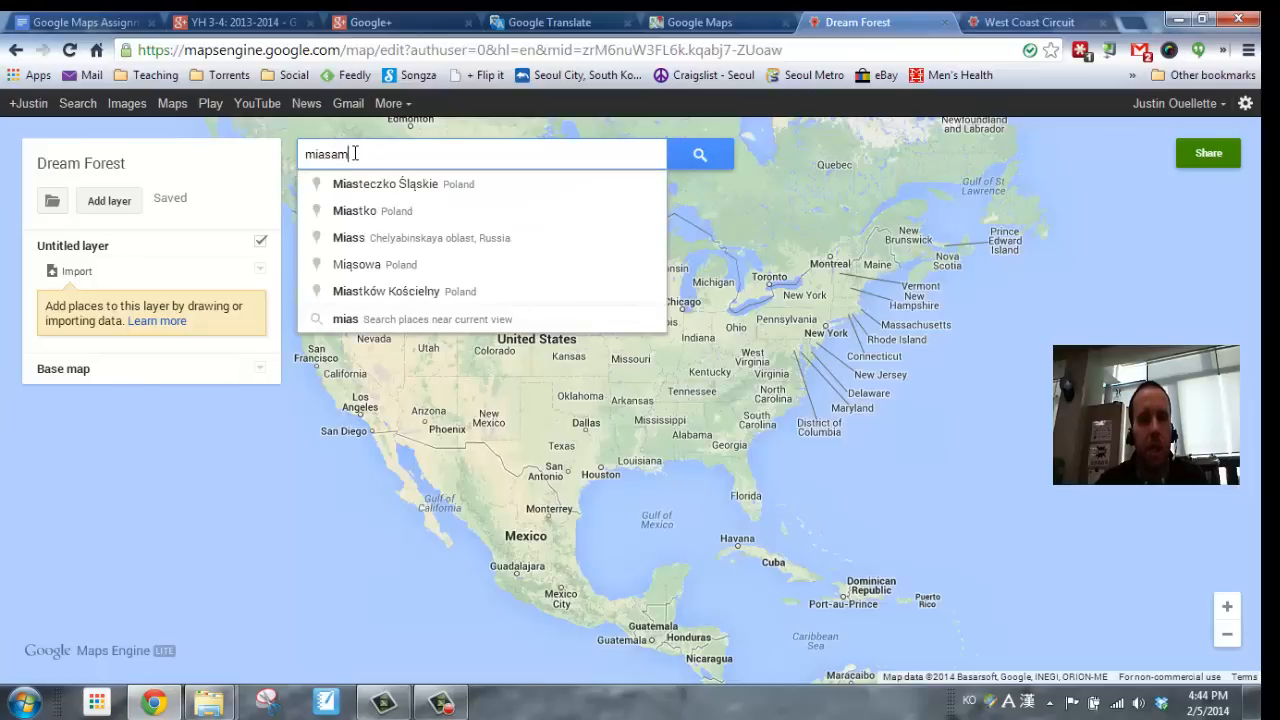
type("ga")
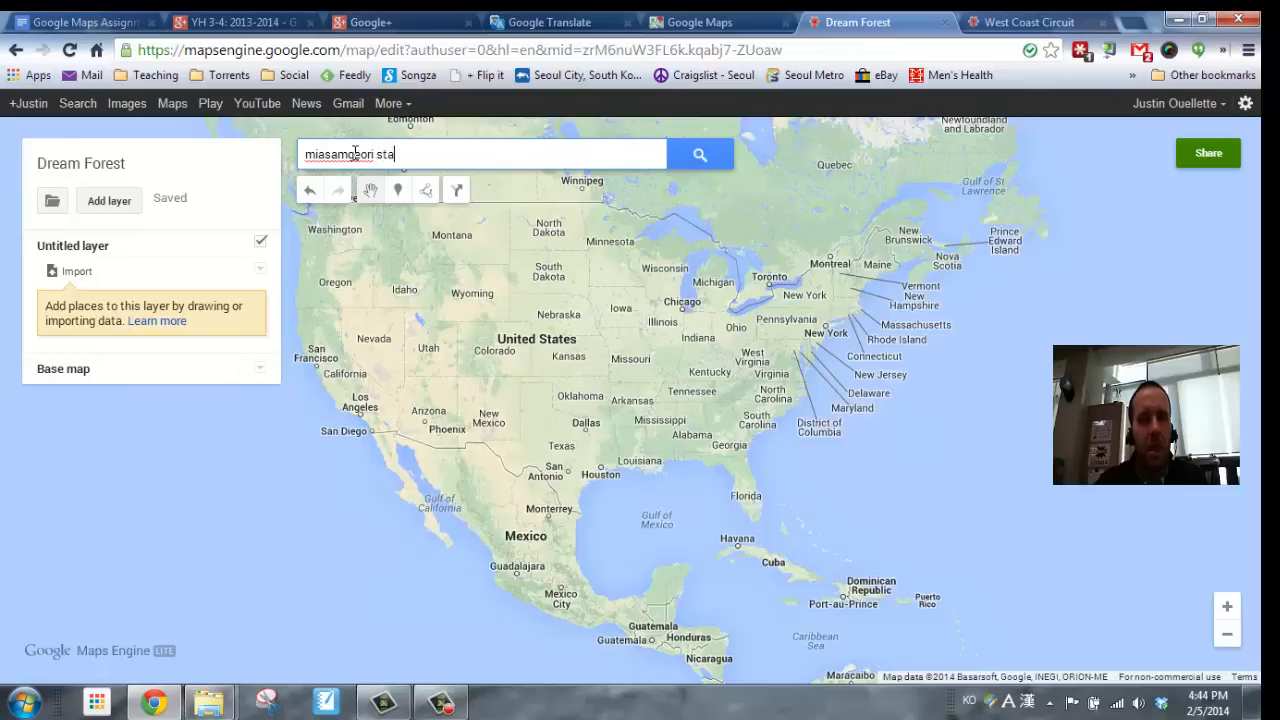
type("ori station seoul")
key("Return")
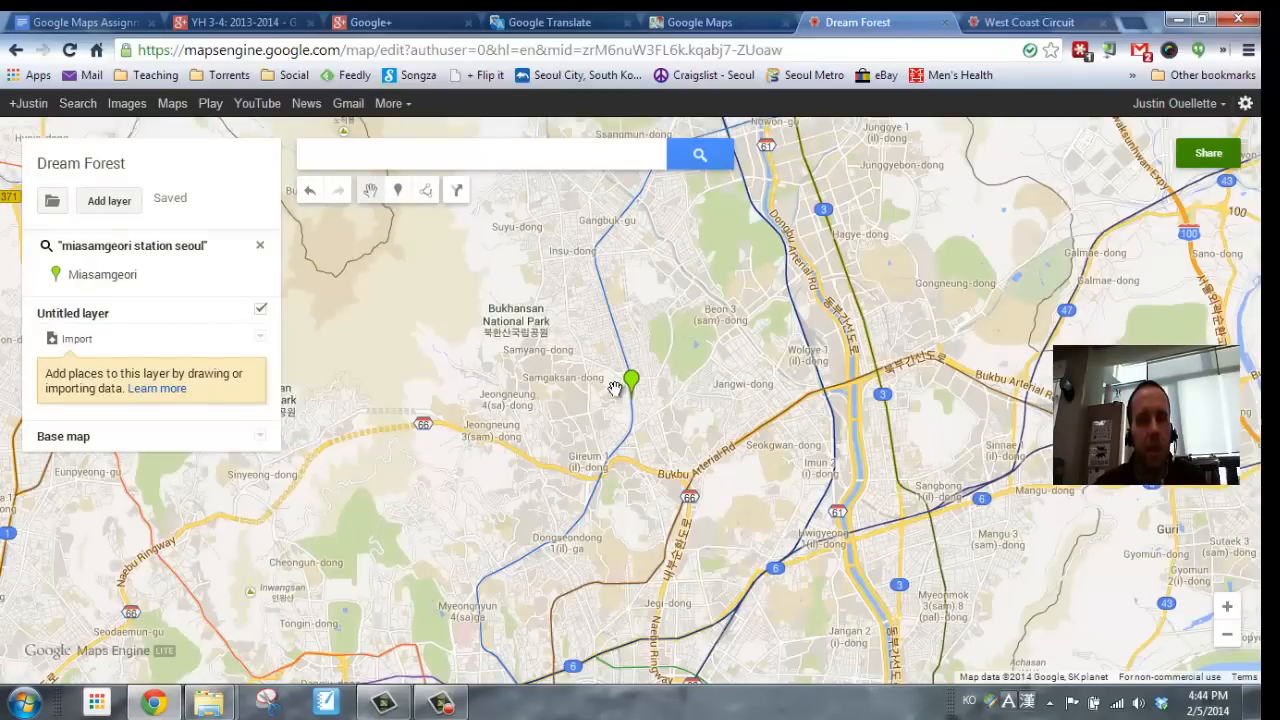
scroll(610, 385, "up", 2)
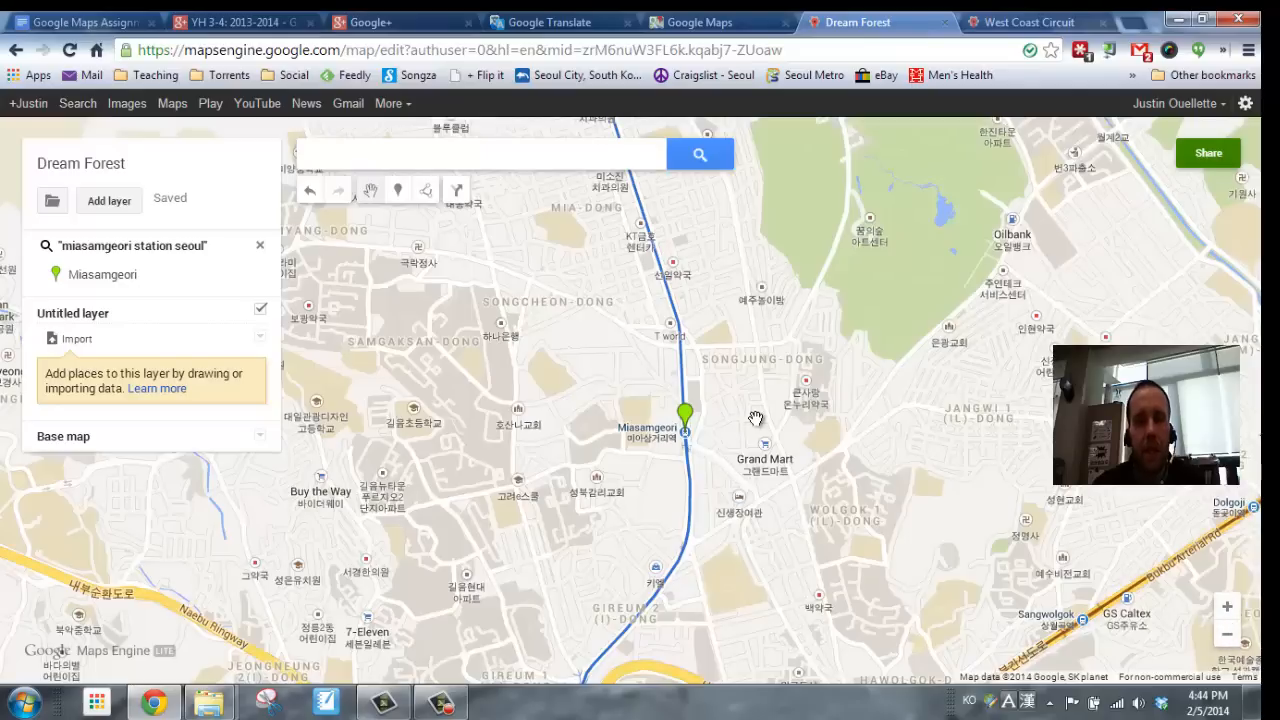
scroll(756, 418, "up", 1)
scroll(688, 425, "up", 1)
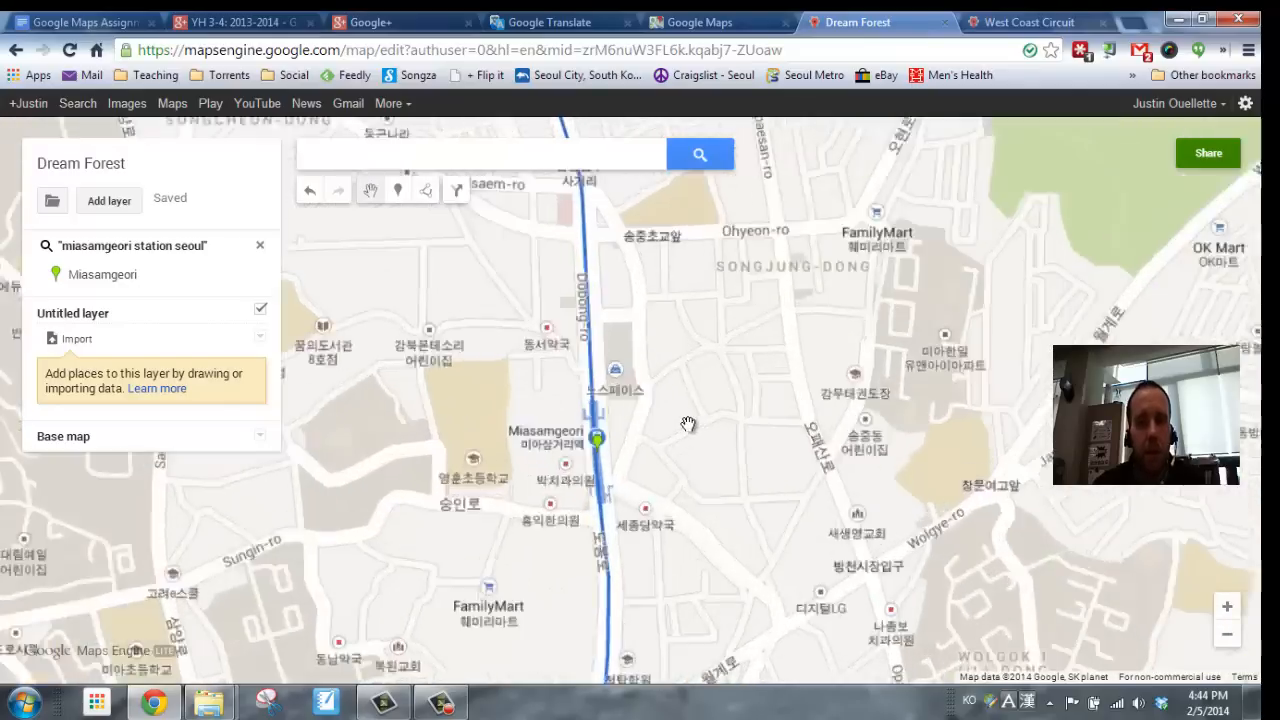
scroll(700, 400, "down", 1)
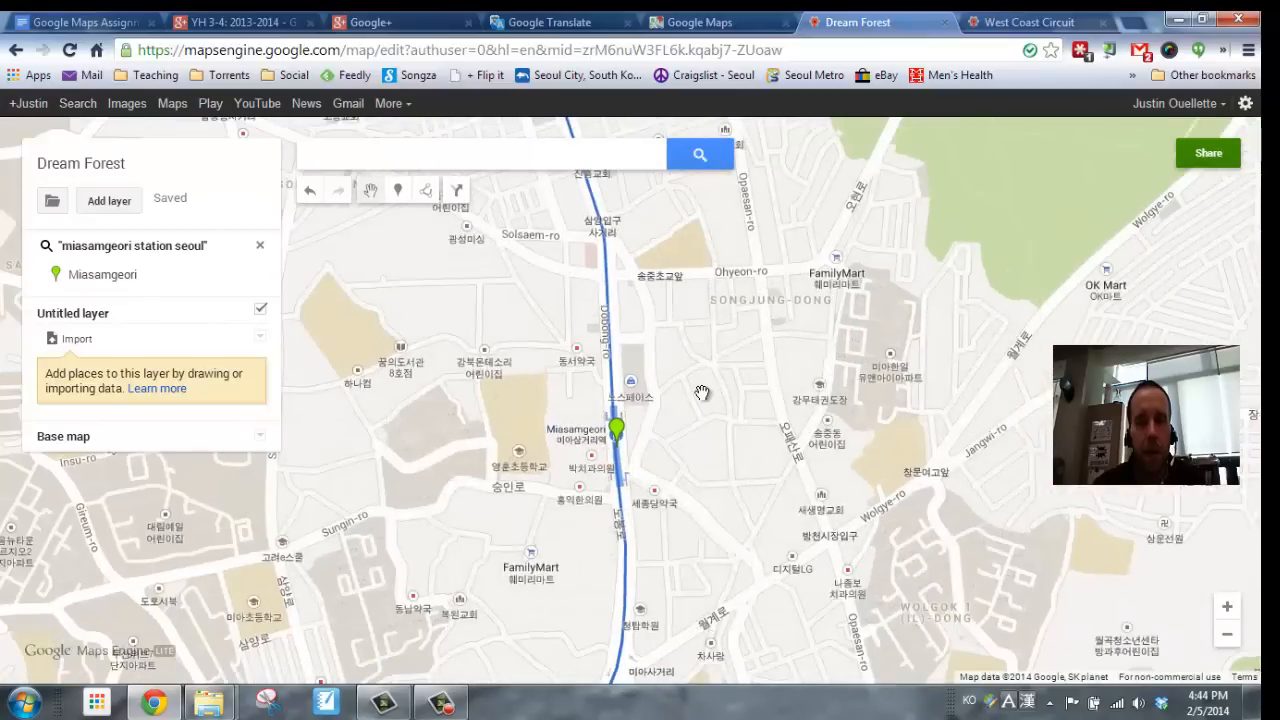
- Place a marker on Ohyeon-ro beside the park northeast of Miasamgeori station and name it Dream Forest Entrance
mouse_move(701, 400)
left_mouse_down()
mouse_move(669, 443)
mouse_move(546, 524)
left_mouse_up()
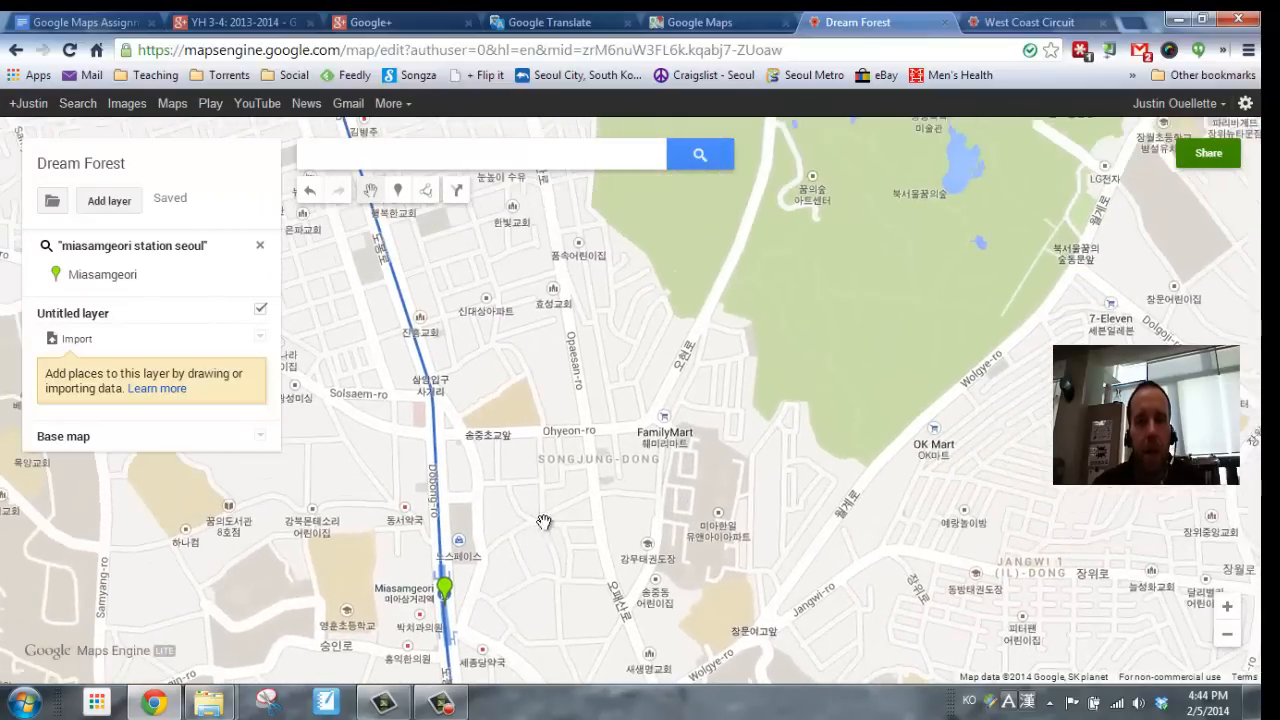
left_click_drag(669, 337, 564, 478)
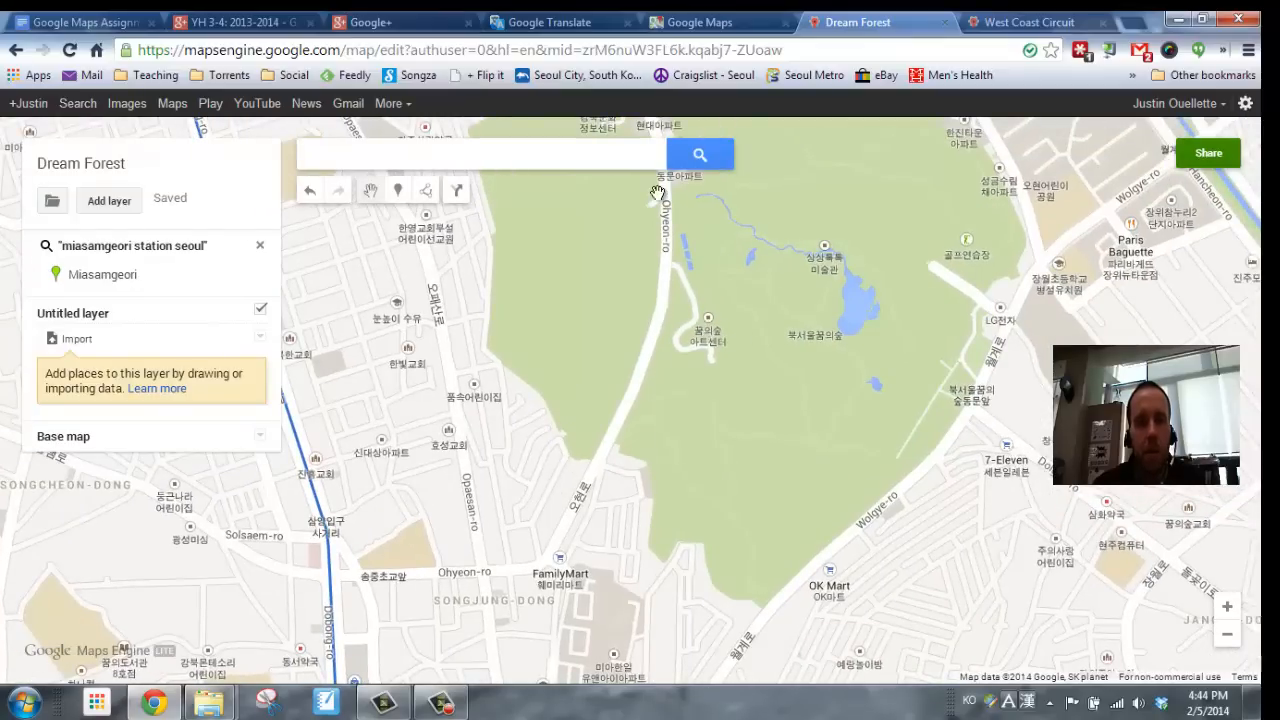
left_click_drag(630, 243, 608, 292)
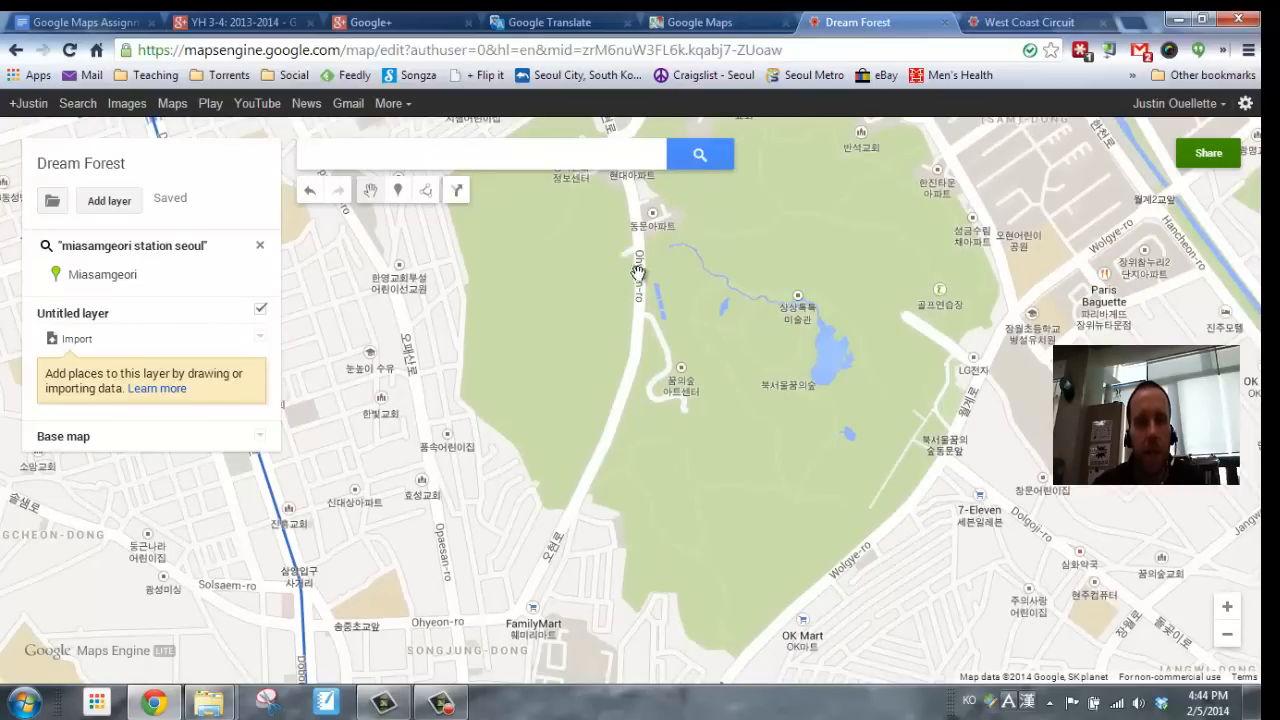
left_click_drag(580, 337, 654, 174)
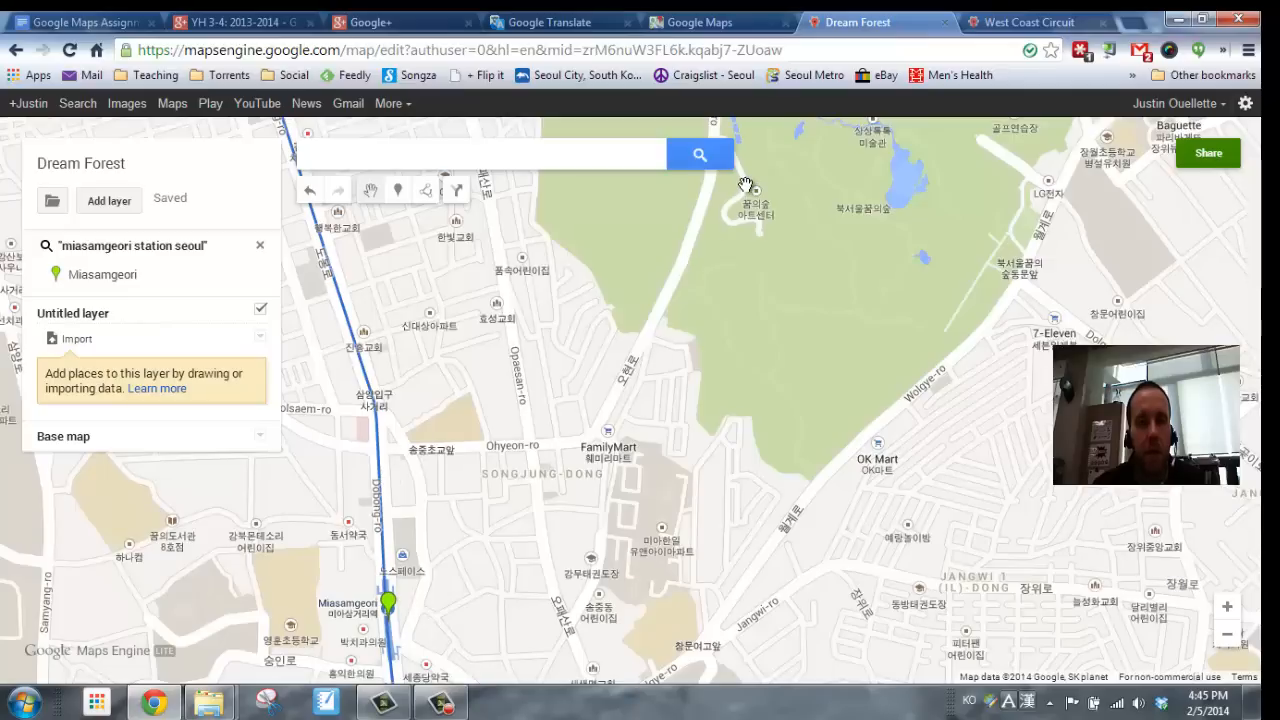
left_click(398, 202)
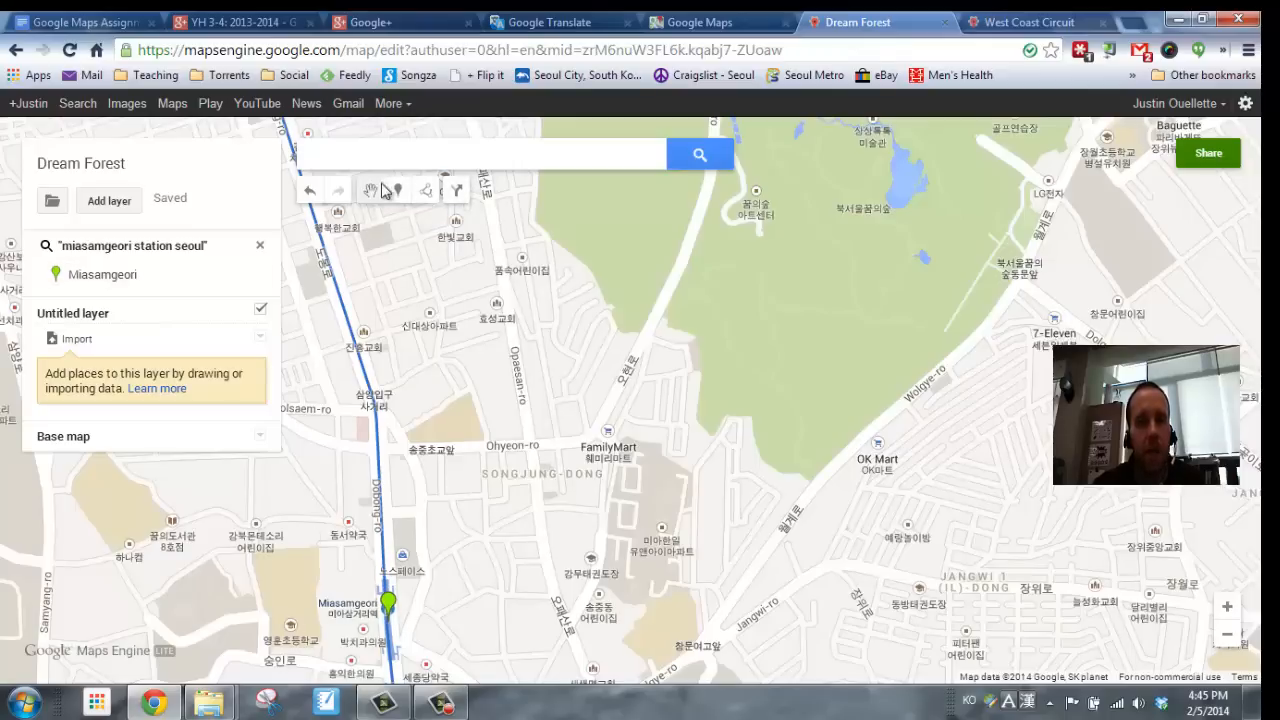
left_click(719, 184)
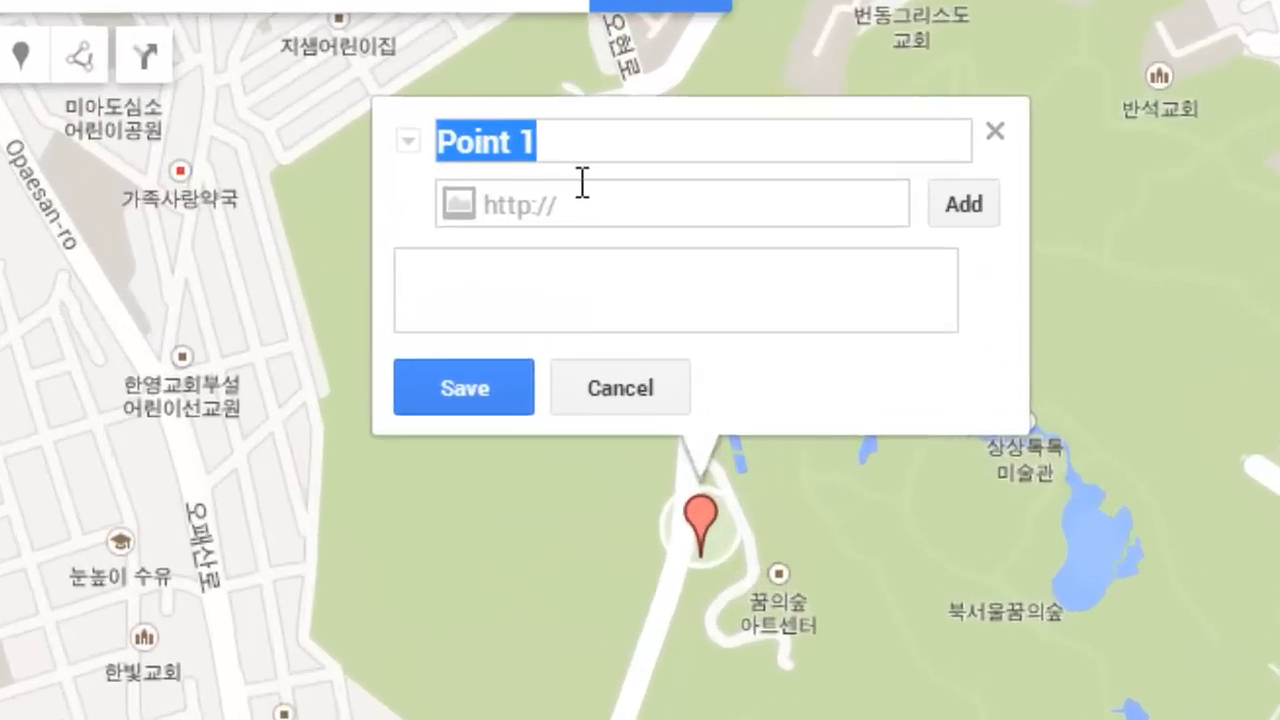
type("D")
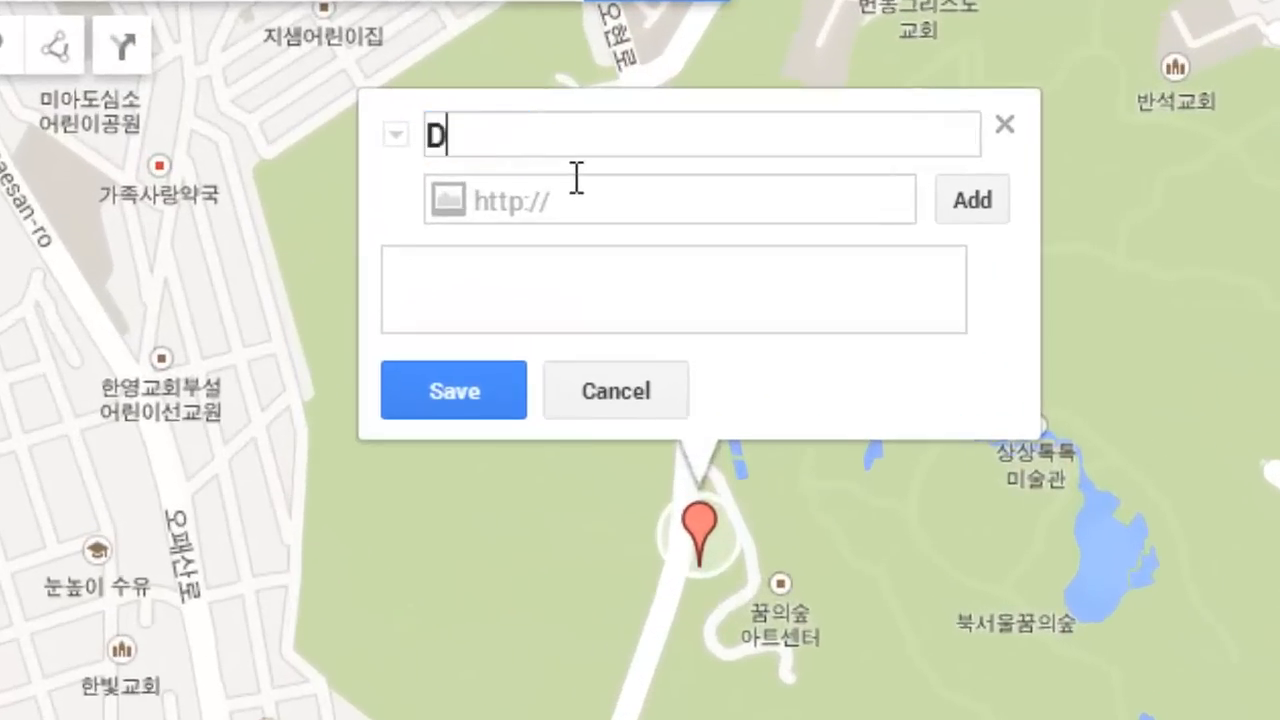
type("ream Fore")
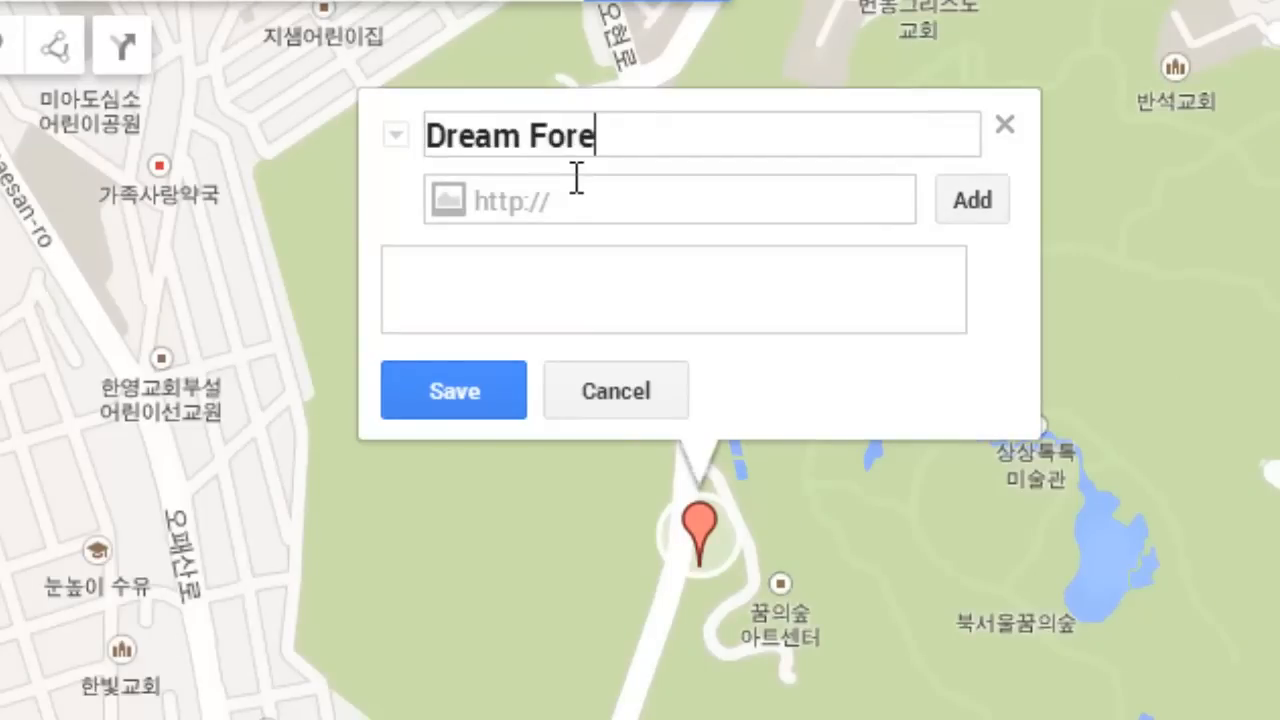
type("st Entrance")
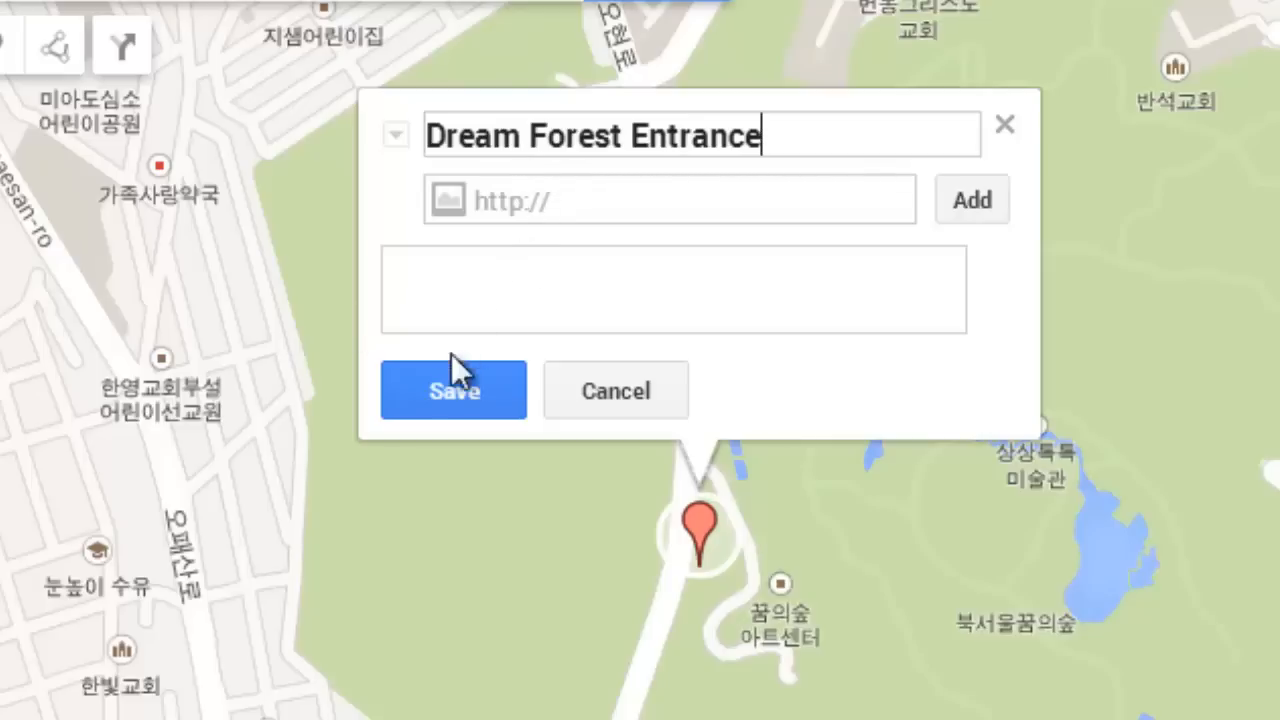
left_click(434, 387)
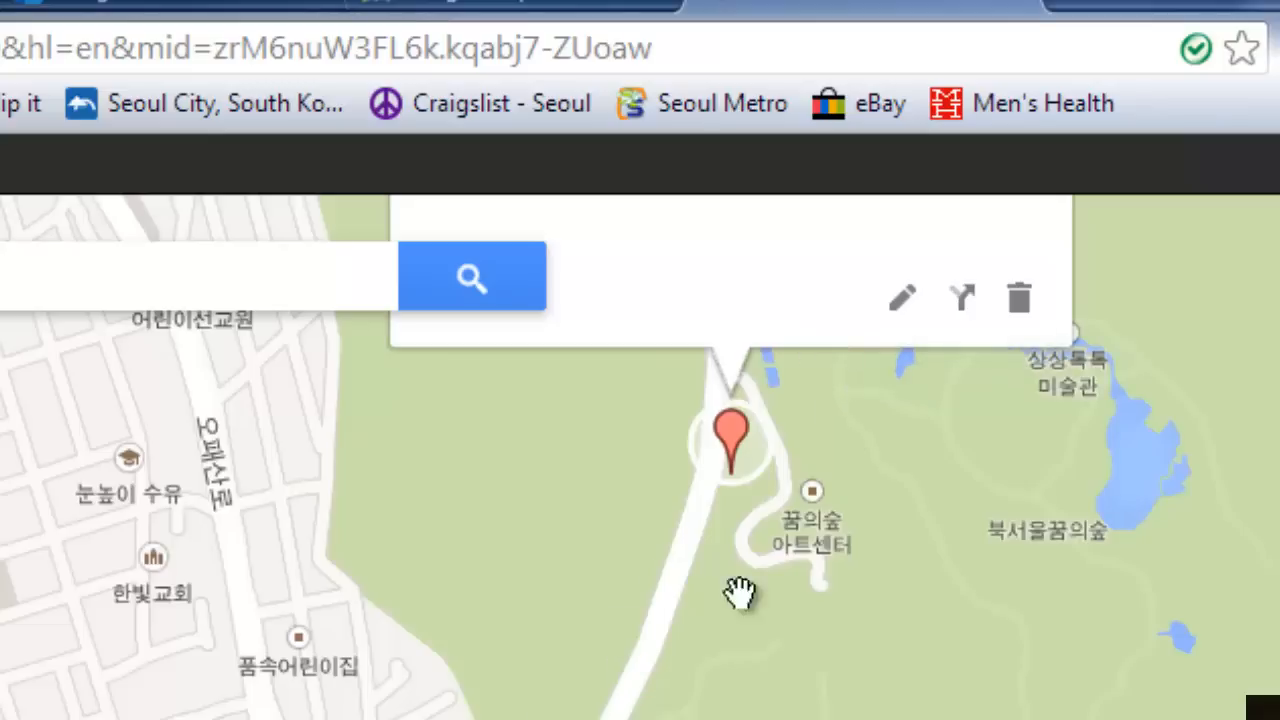
left_click_drag(512, 719, 570, 630)
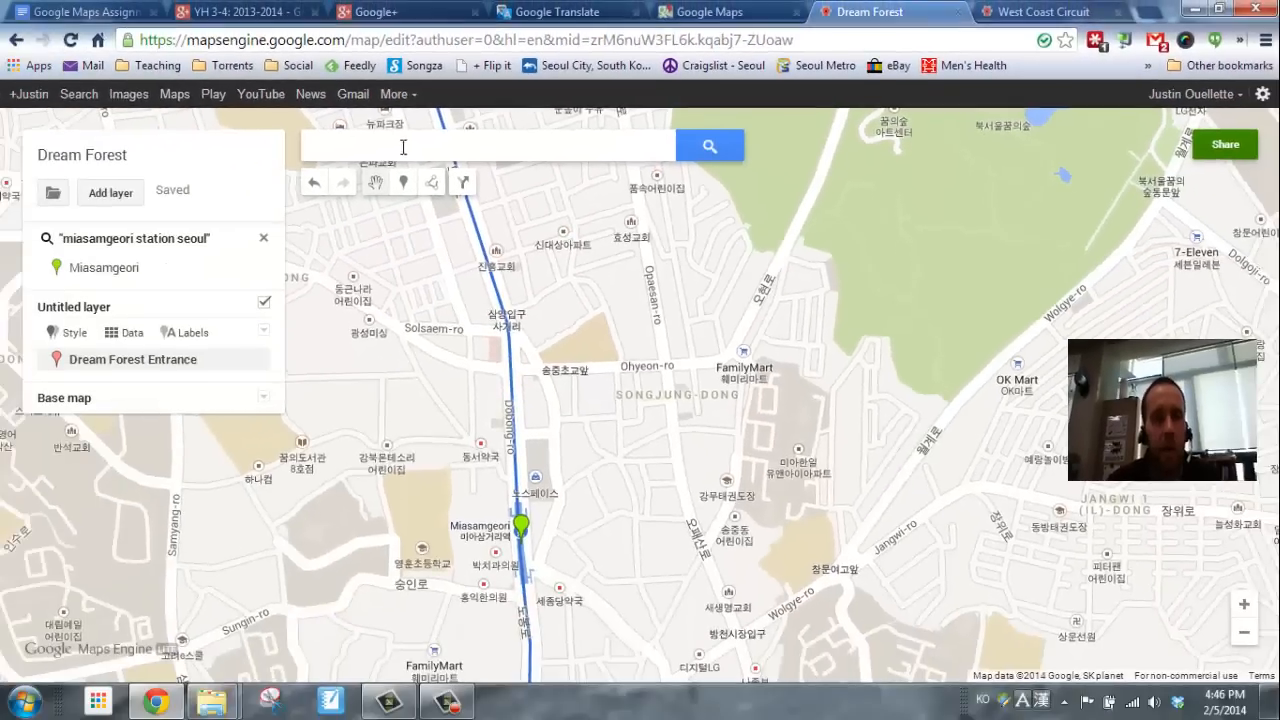
left_click_drag(645, 333, 665, 391)
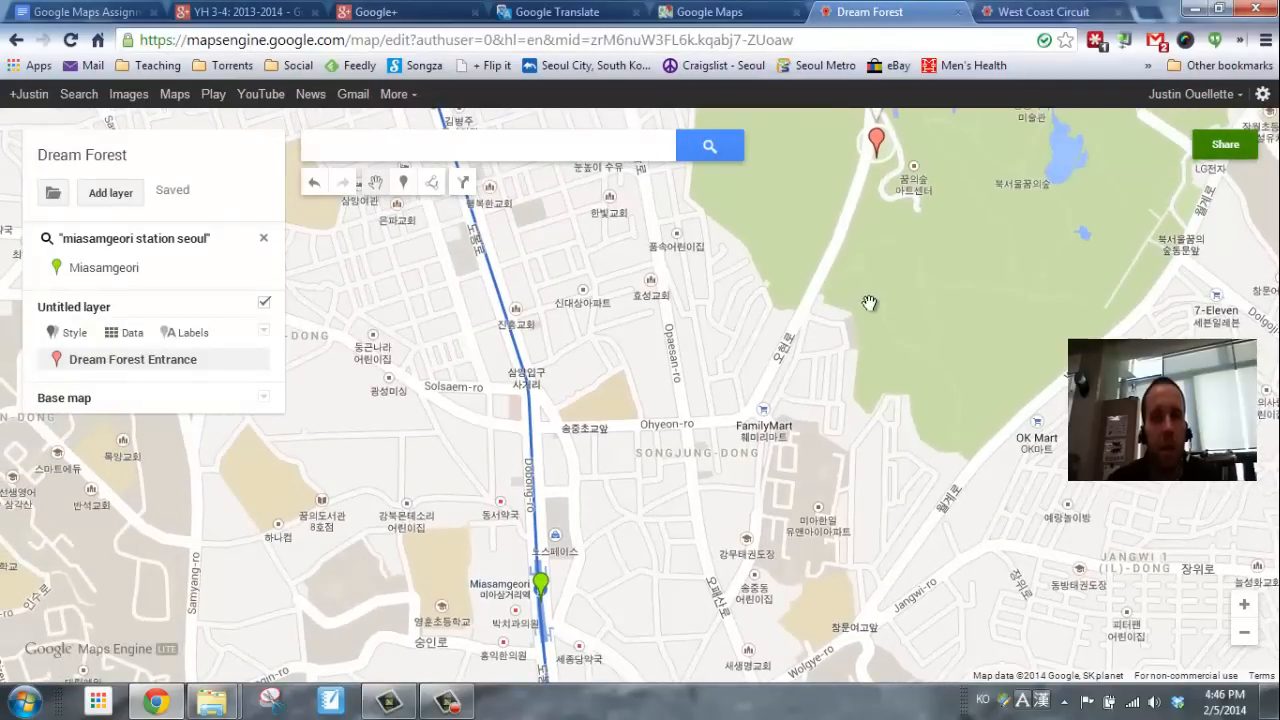
- Start a line at Exit 1 of Miasamgeori station, running north beside Dobong-ro and then east along Ohyeon-ro
left_click(432, 183)
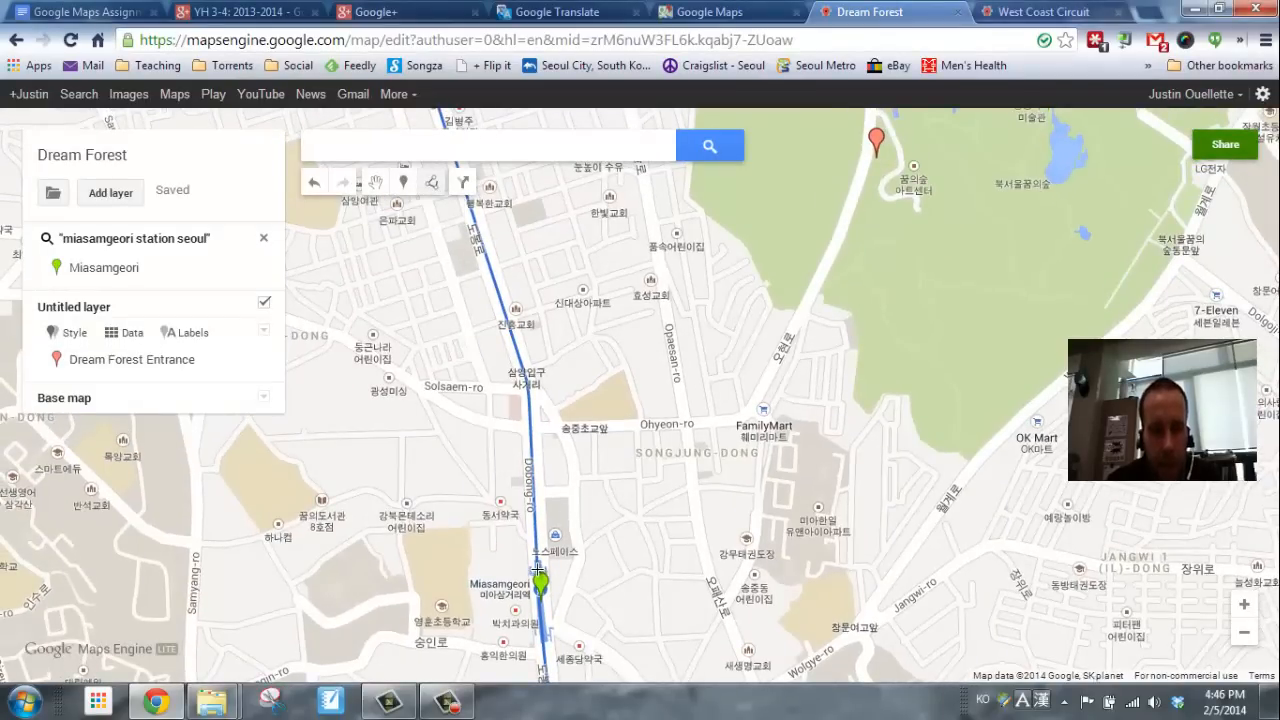
scroll(538, 569, "up", 1)
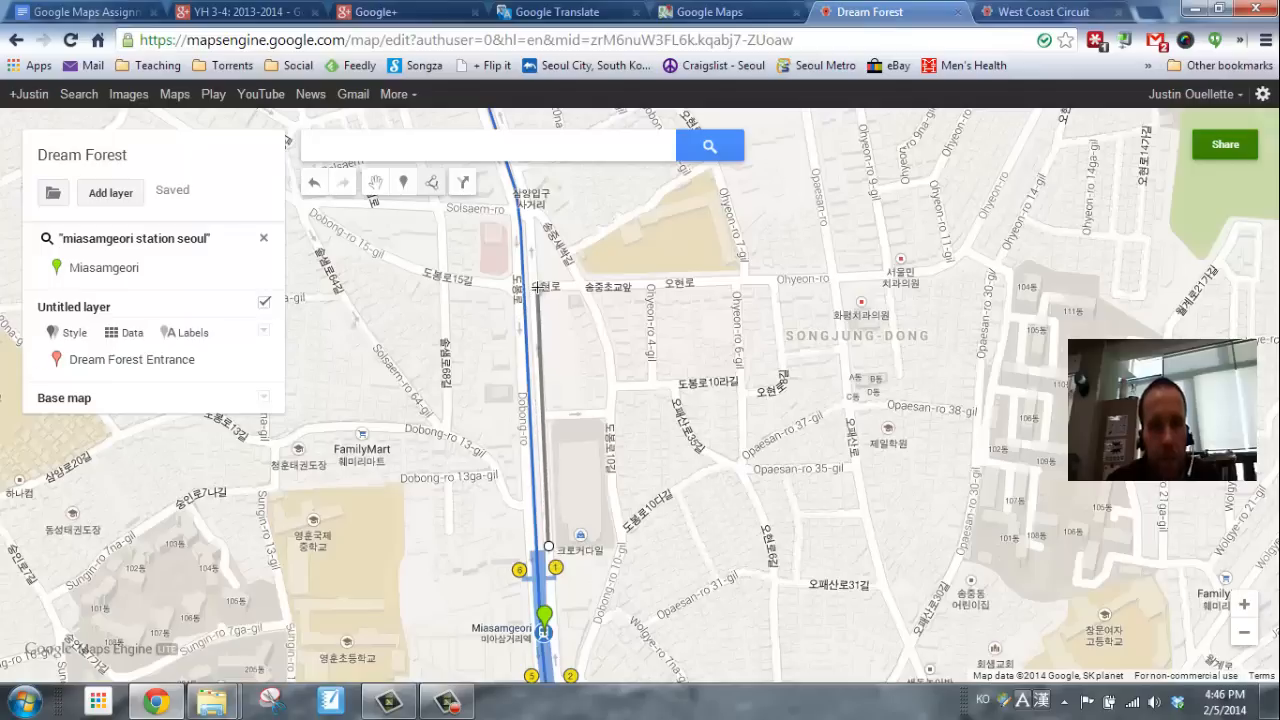
double_click(536, 285)
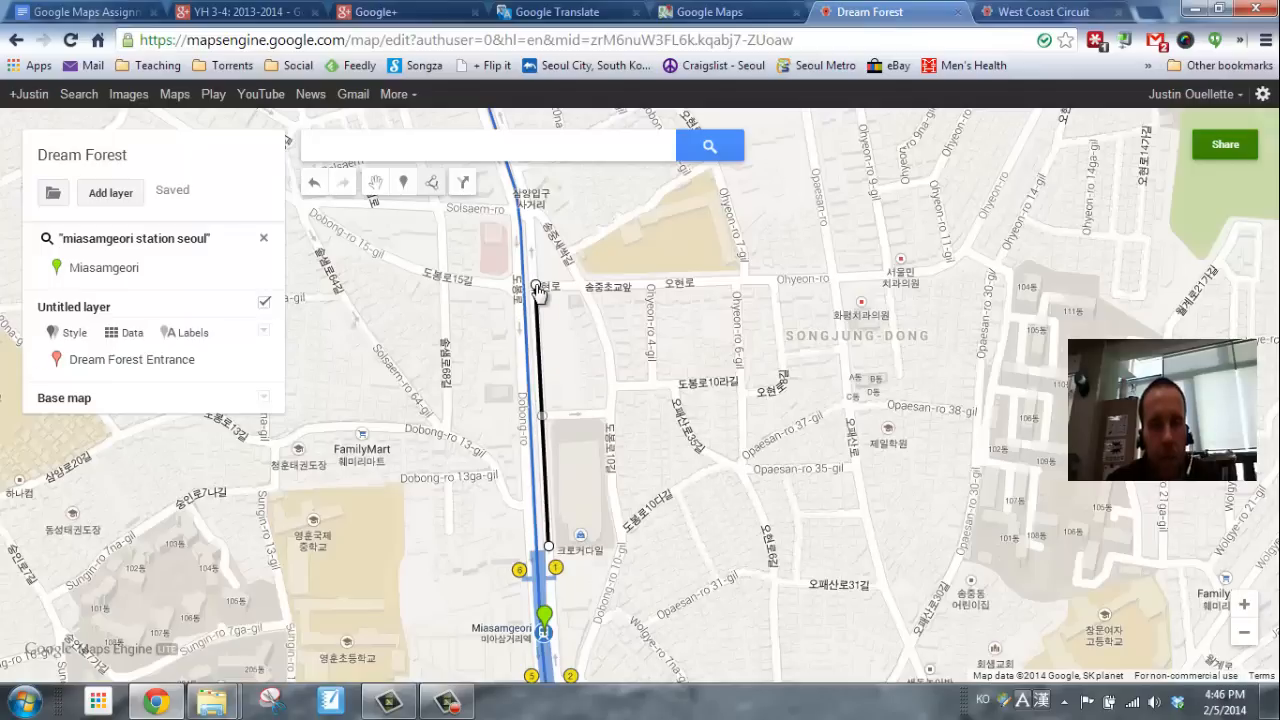
left_click(537, 286)
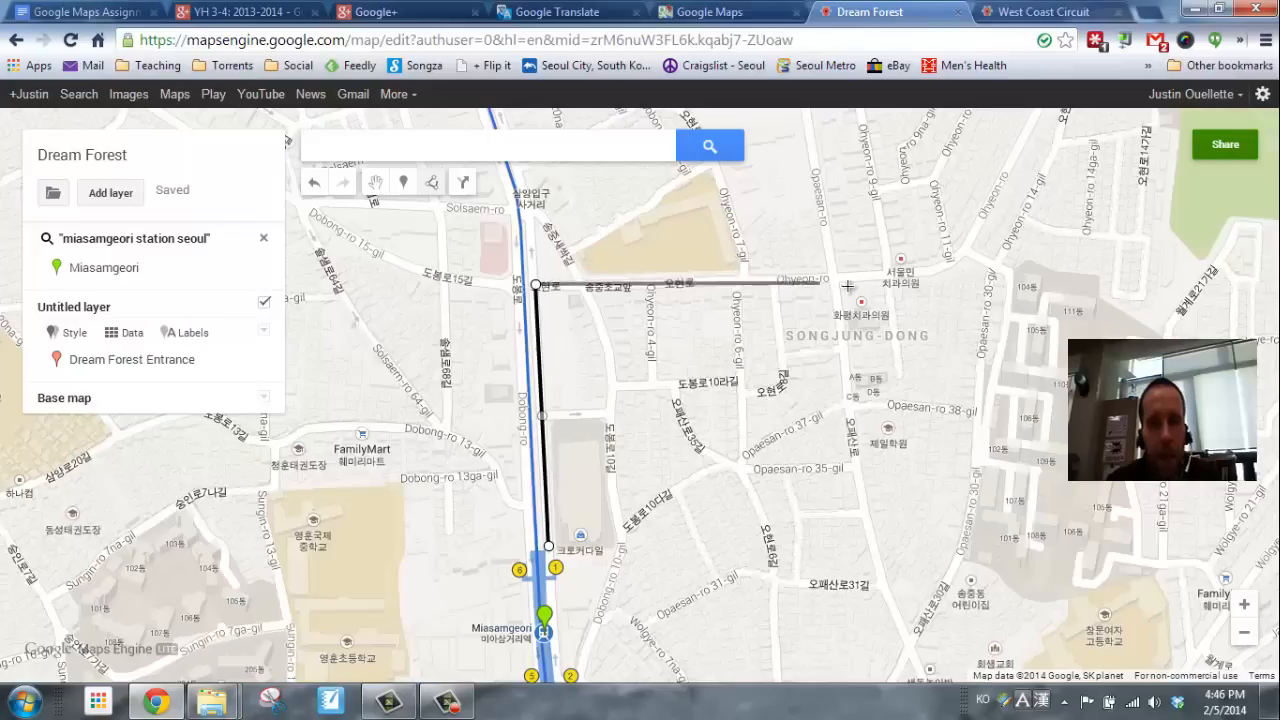
double_click(941, 269)
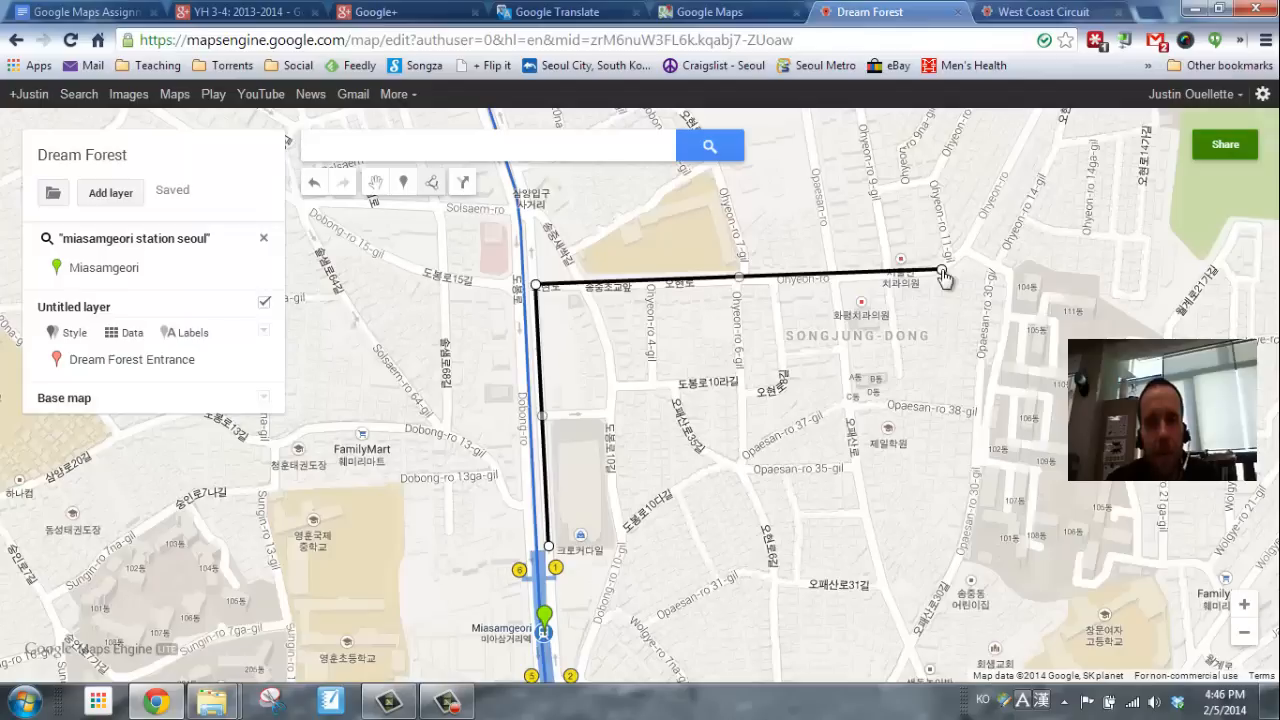
- Continue the line northeast along Ohyeon-ro into the park and finish it at the Dream Forest Entrance marker
scroll(941, 270, "down", 1)
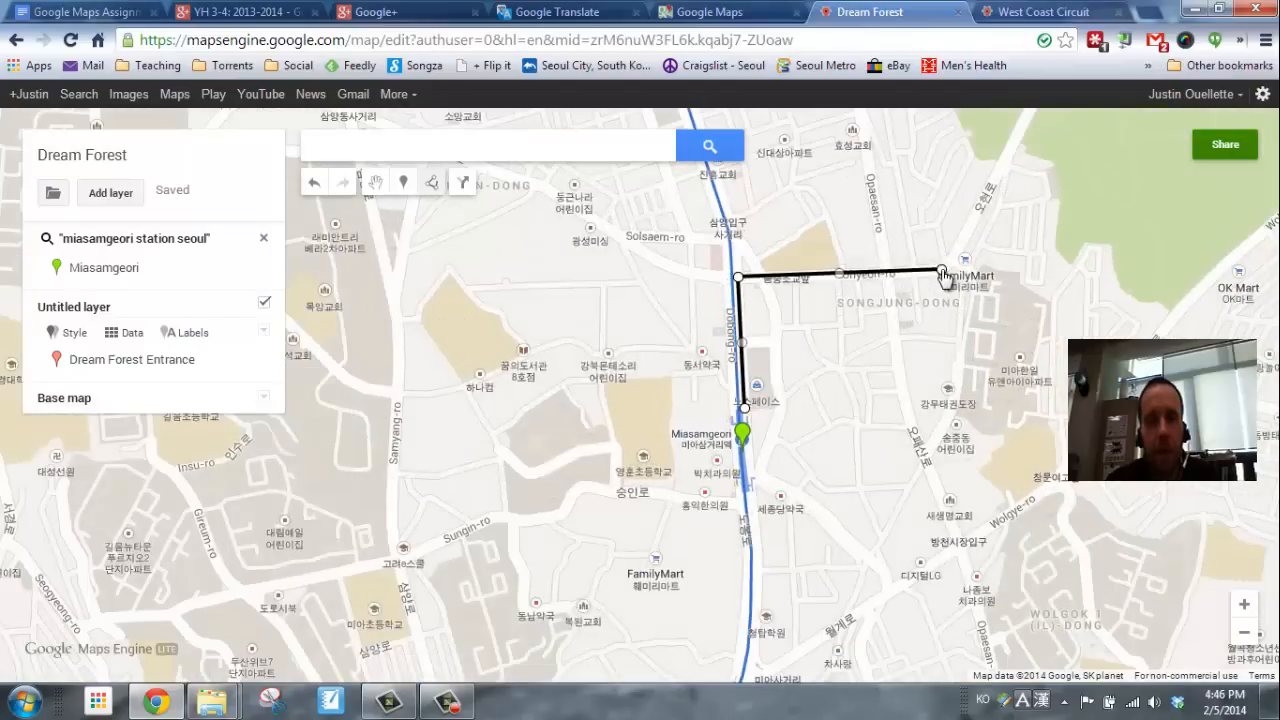
left_click(942, 271)
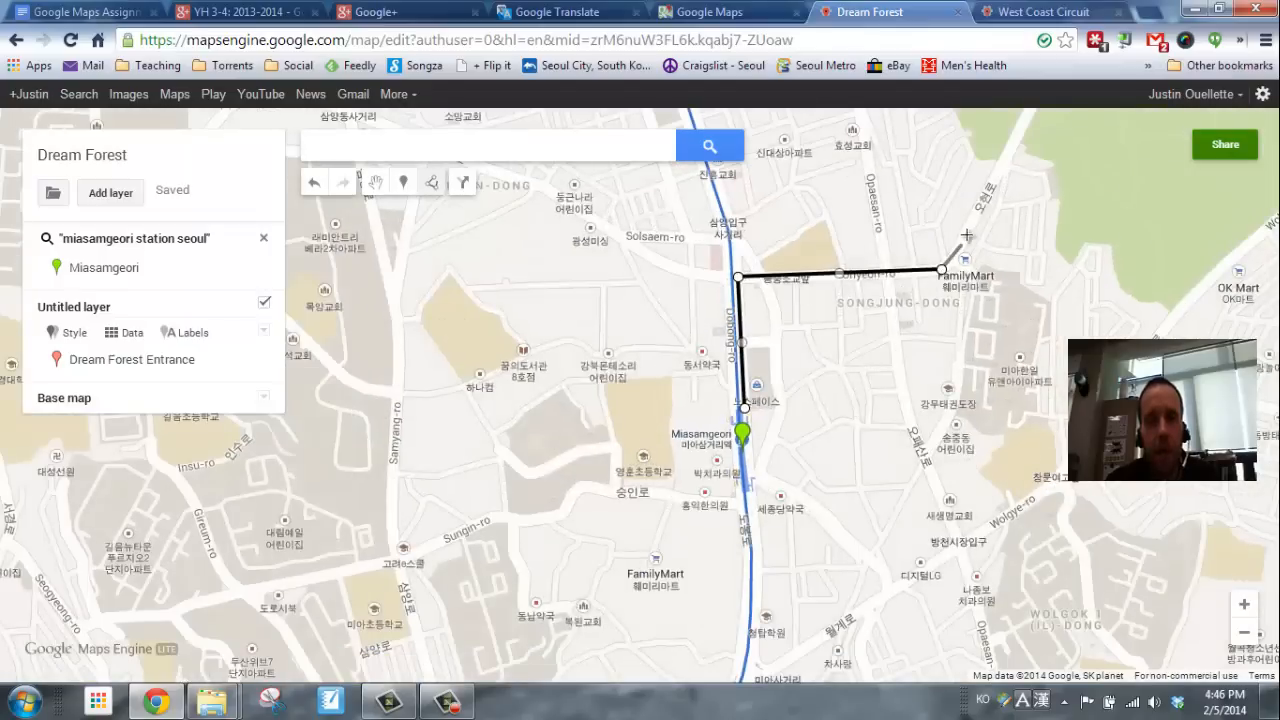
double_click(1032, 112)
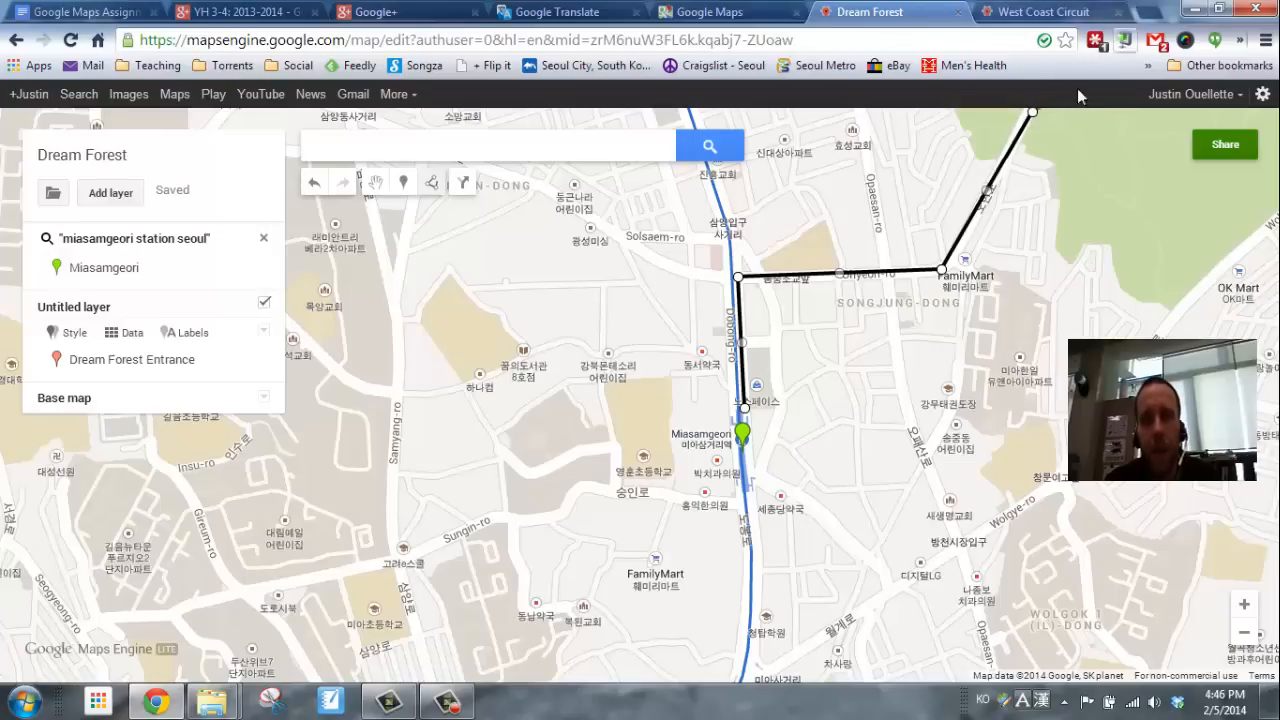
scroll(1022, 125, "down", 1)
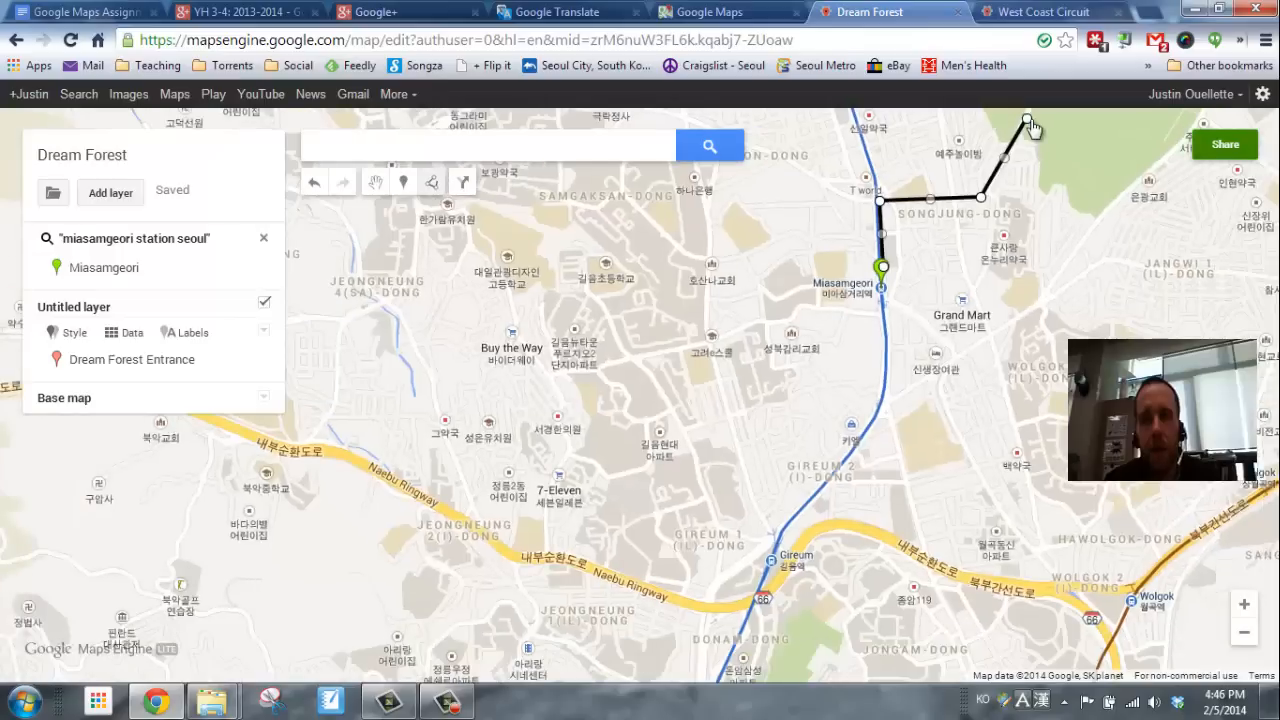
scroll(1026, 128, "up", 1)
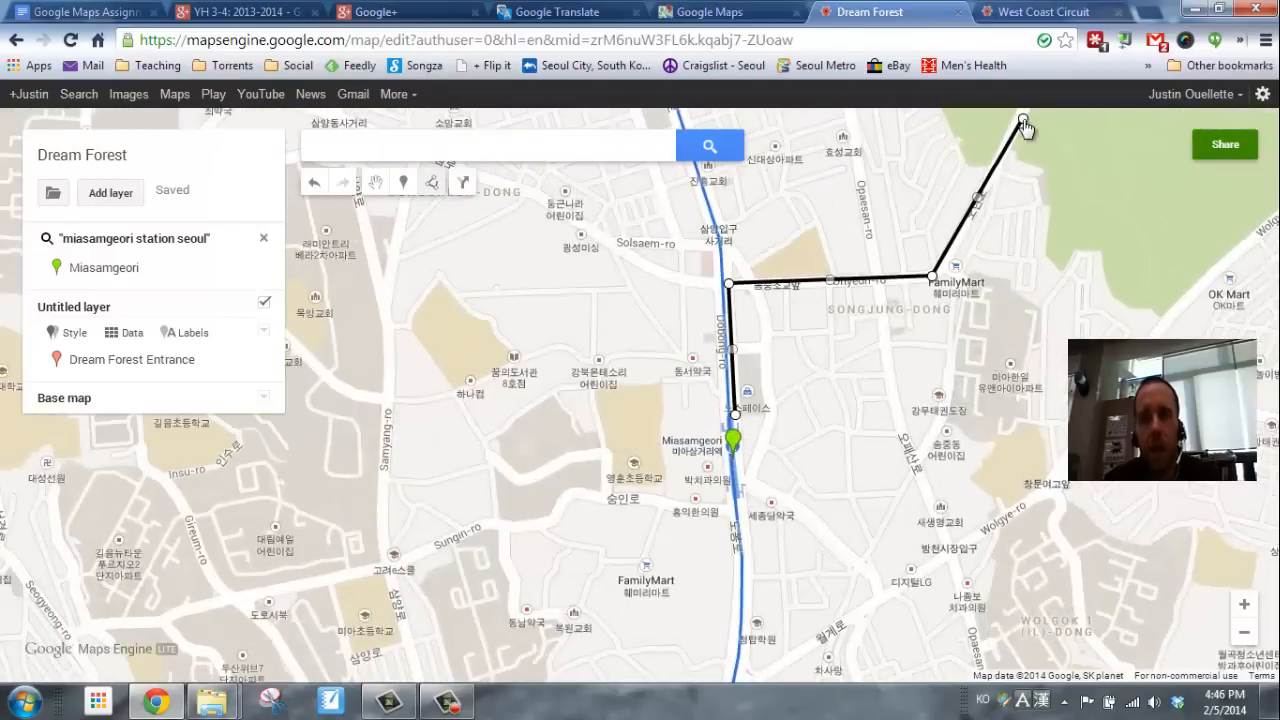
left_click(1022, 121)
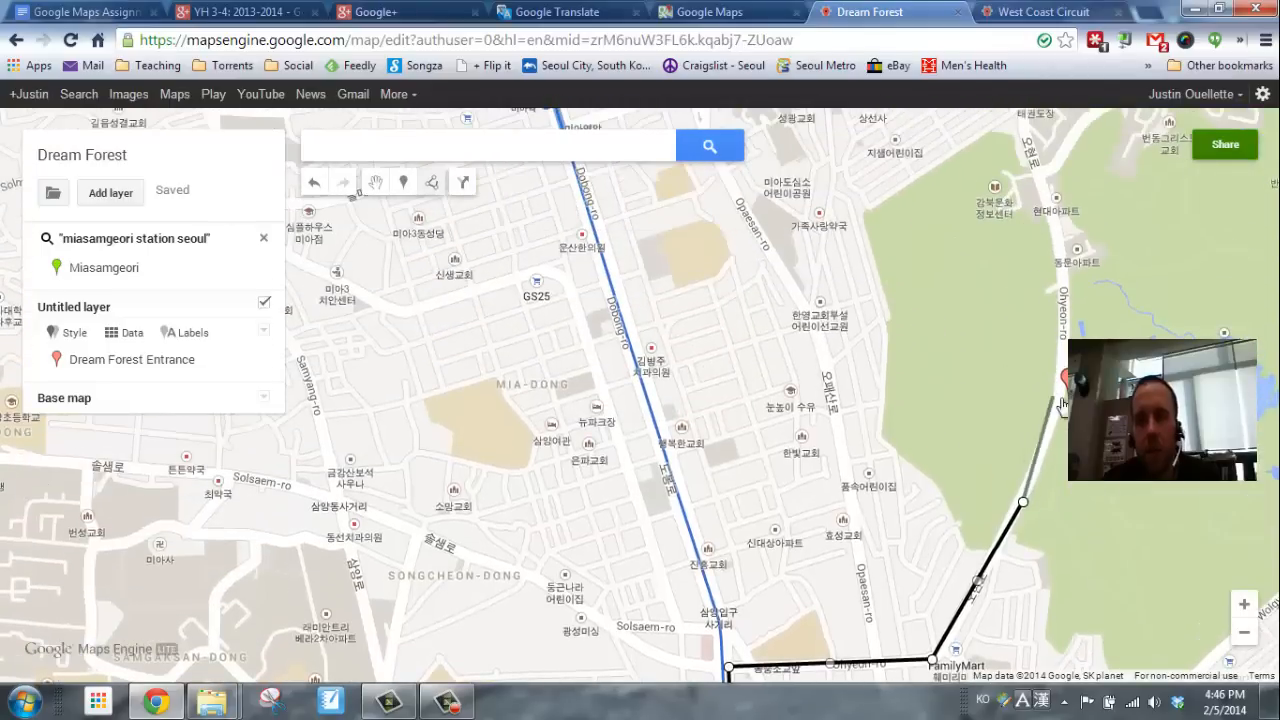
left_click(1061, 398)
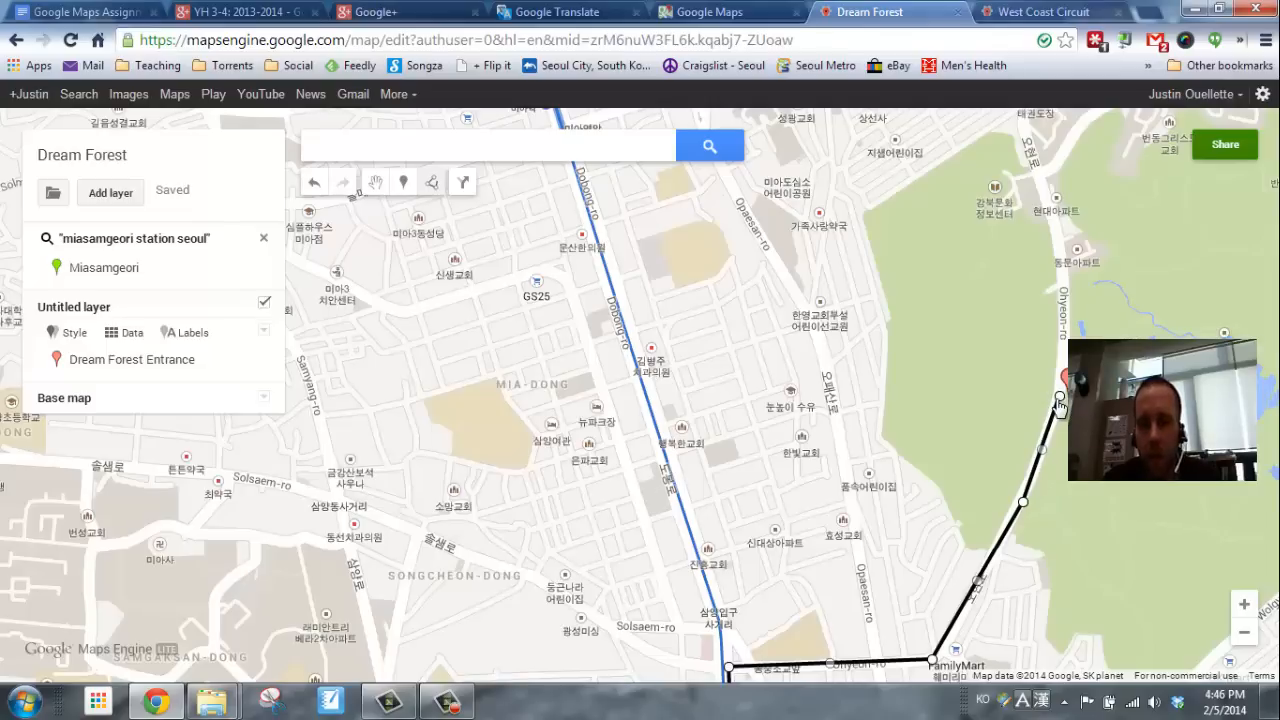
left_click(1060, 397)
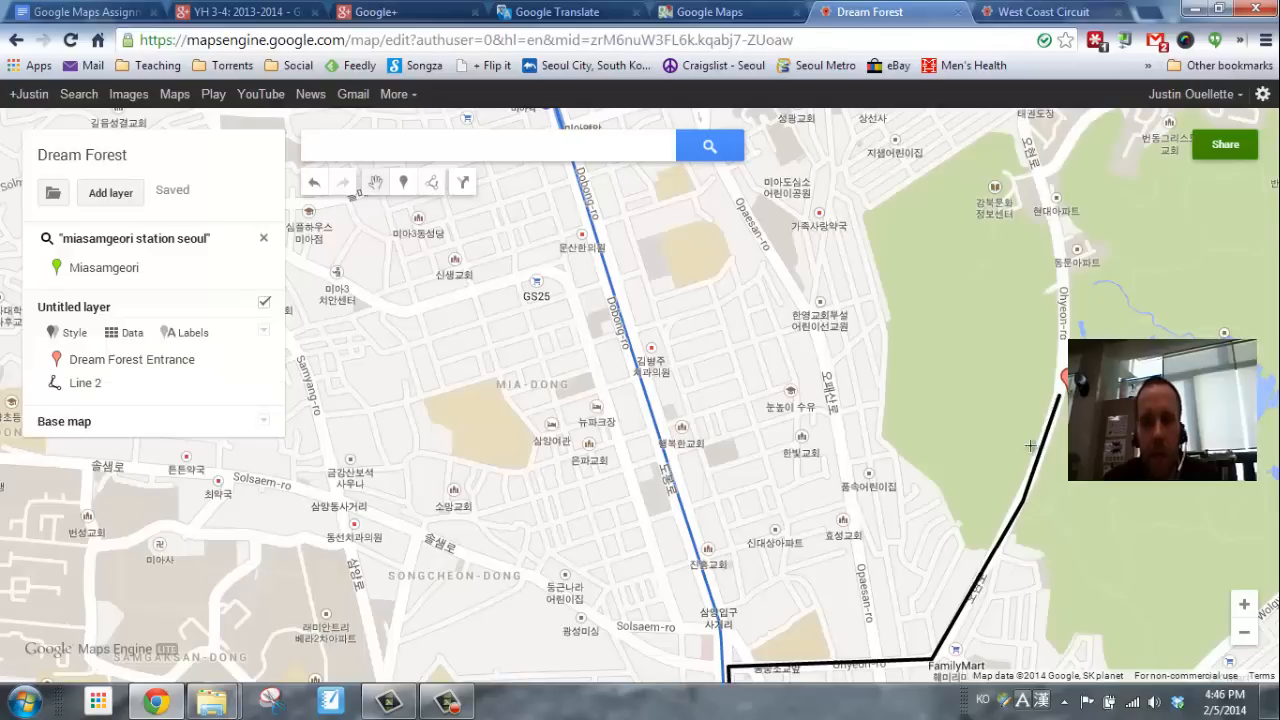
scroll(758, 631, "down", 1)
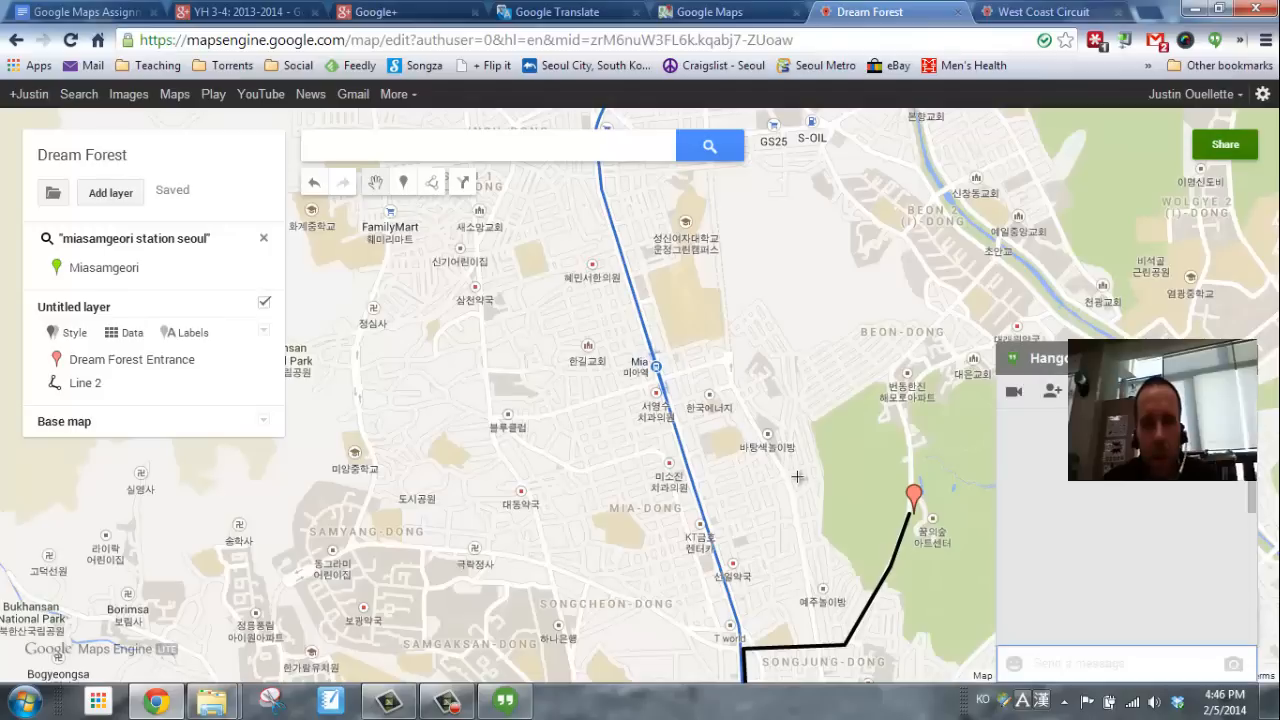
left_click(1213, 358)
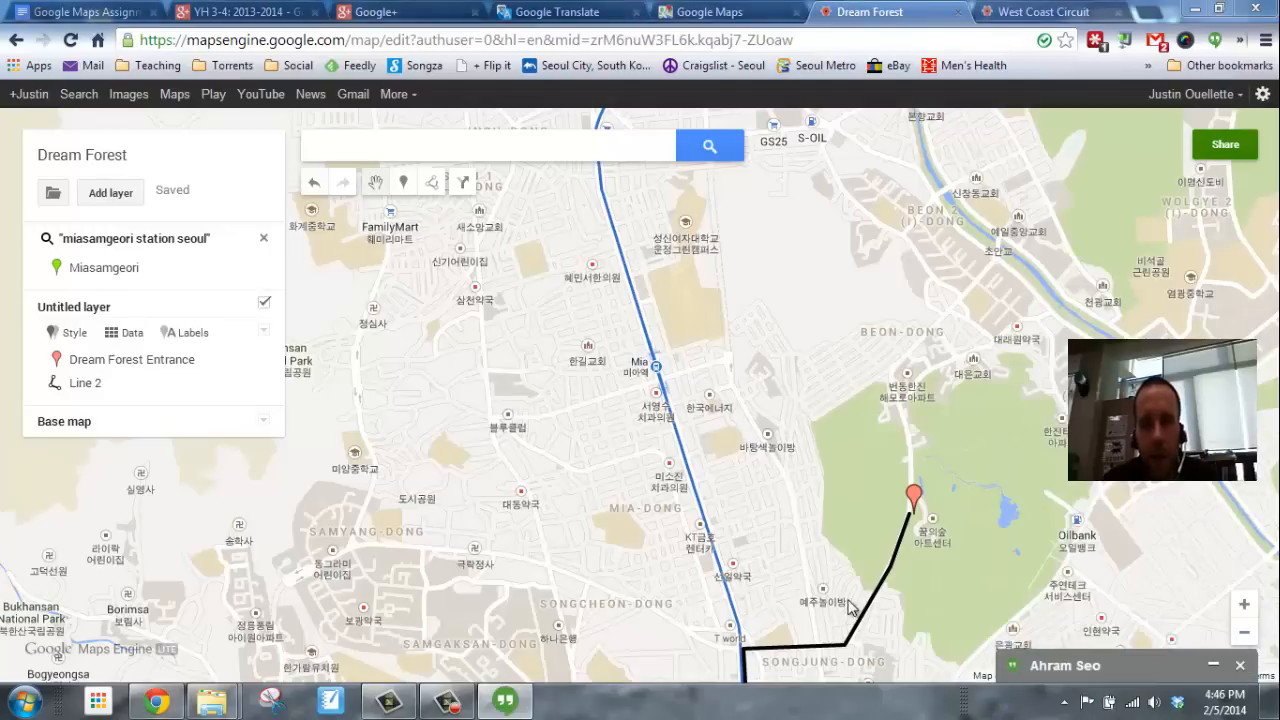
left_click(845, 601)
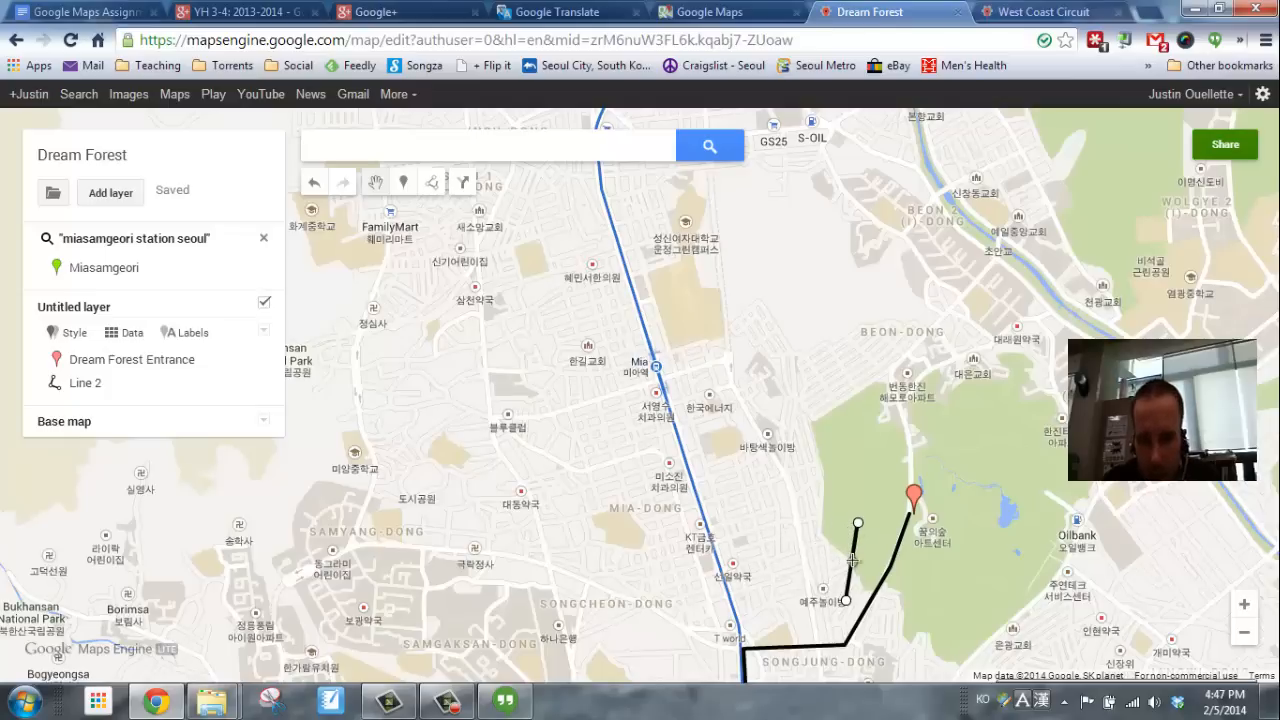
double_click(852, 560)
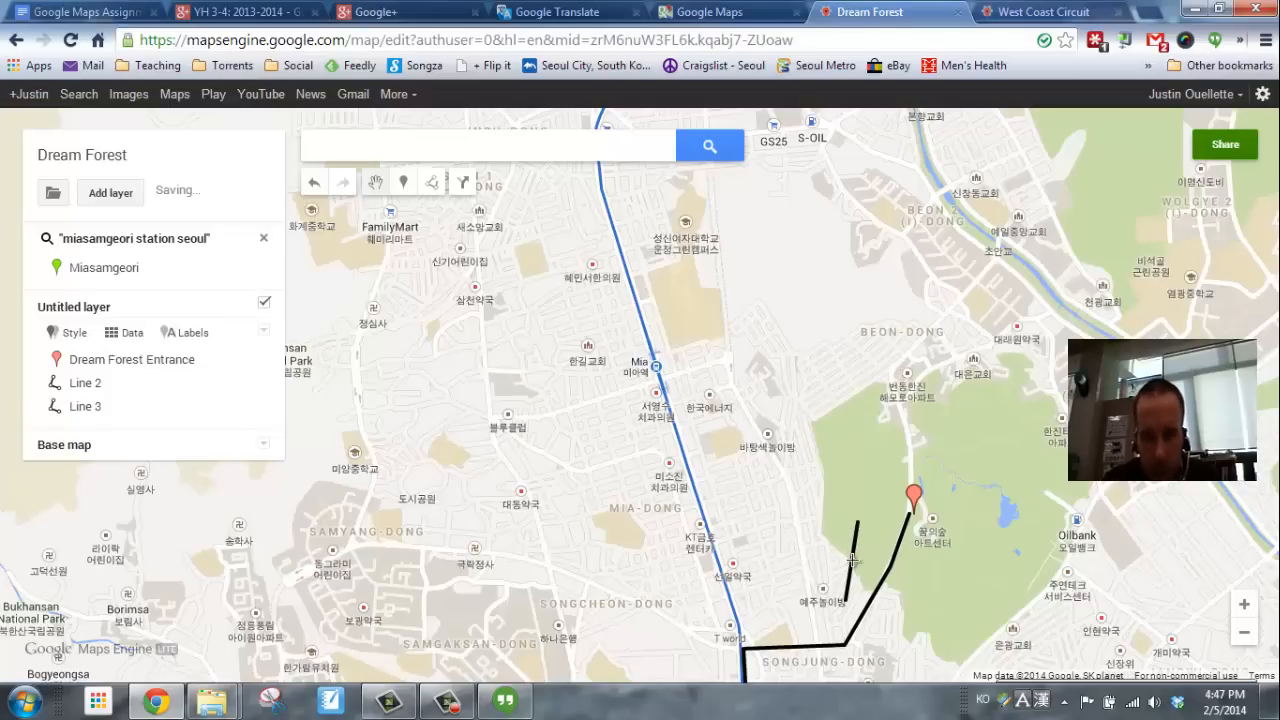
right_click(118, 409)
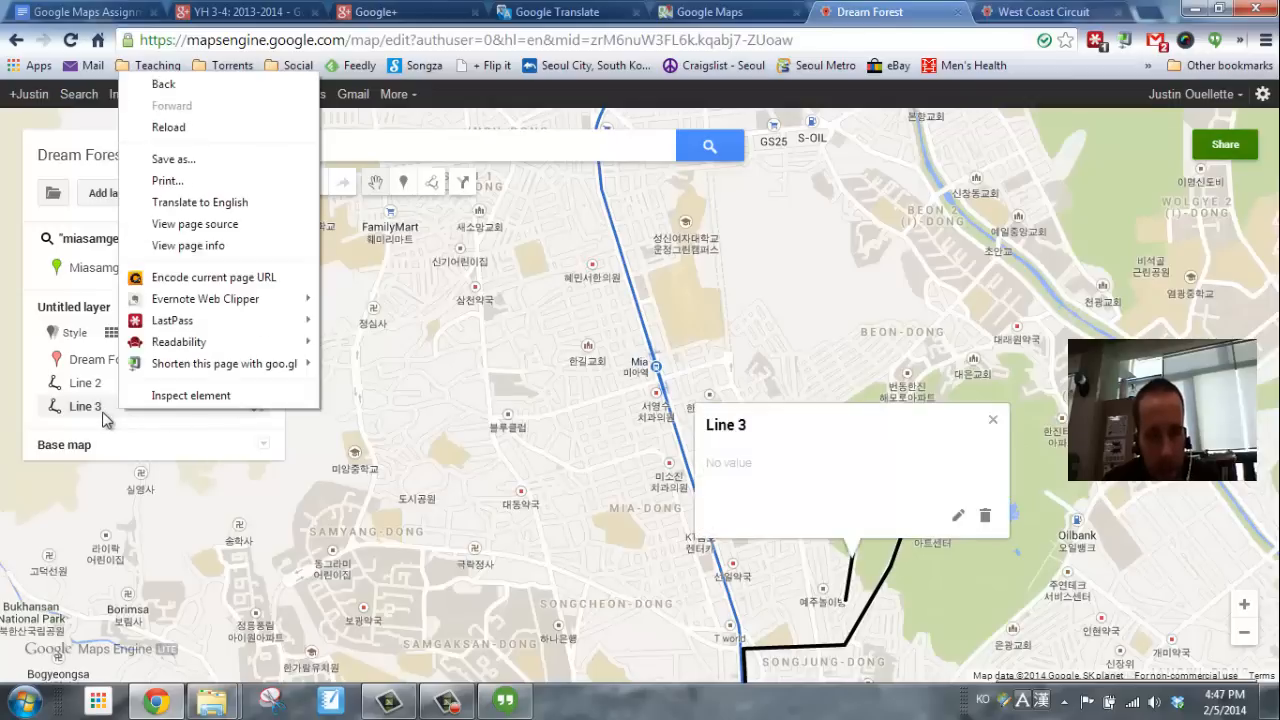
left_click(988, 519)
left_click(986, 517)
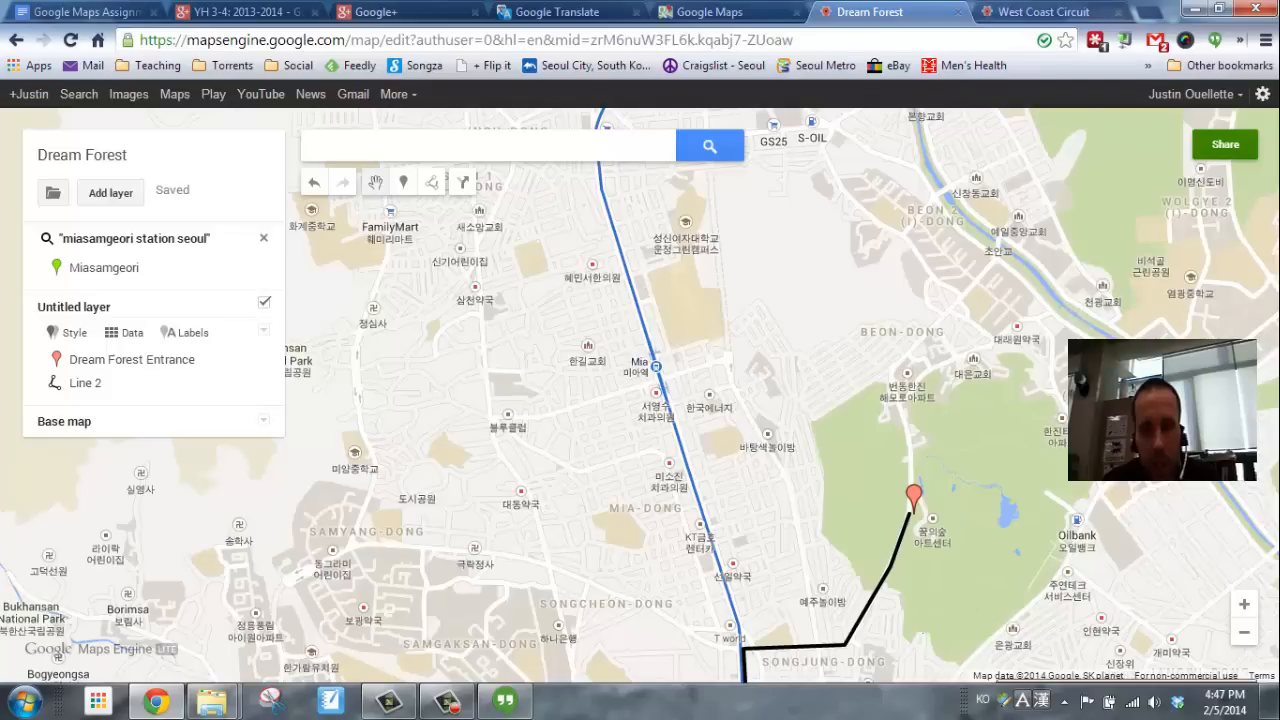
- Place a marker beside Exit 1 at the route's southern end and name it "Miasamgeori Station - Exit 1"
mouse_move(930, 625)
left_mouse_down()
mouse_move(912, 490)
mouse_move(922, 460)
left_mouse_up()
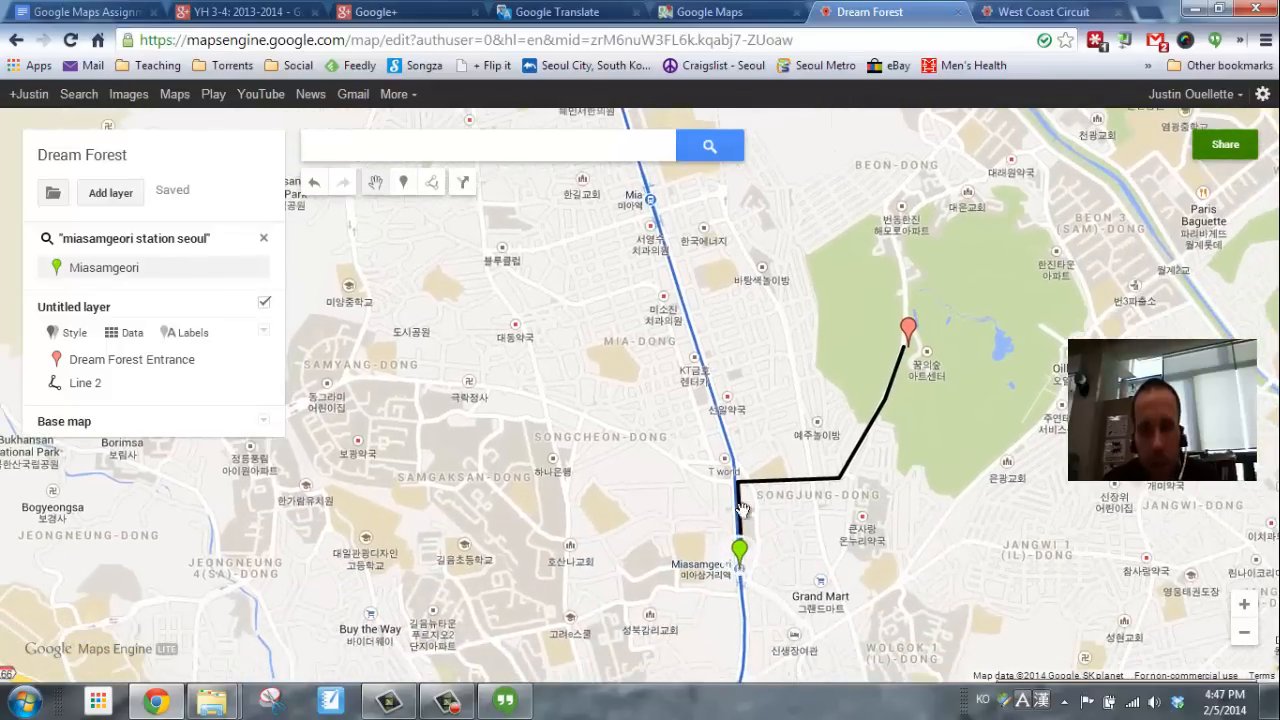
scroll(822, 540, "up", 1)
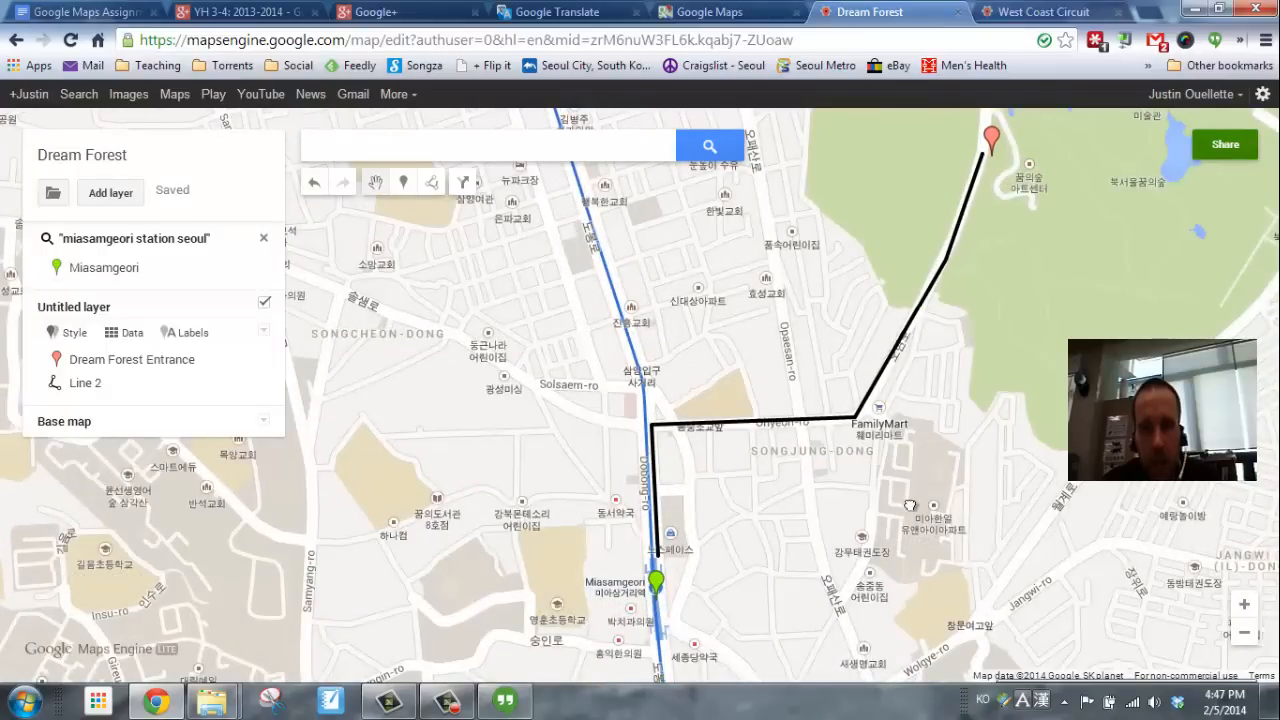
left_click_drag(911, 500, 897, 524)
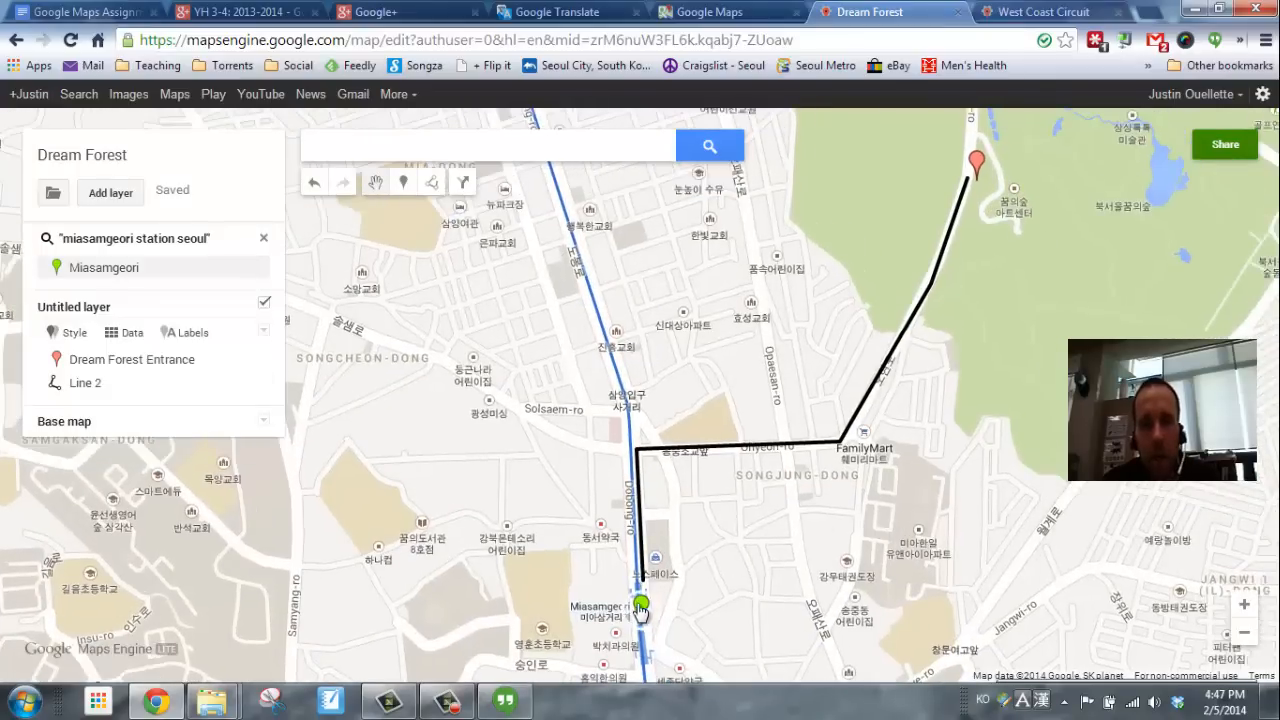
scroll(636, 608, "up", 1)
left_click_drag(693, 615, 701, 580)
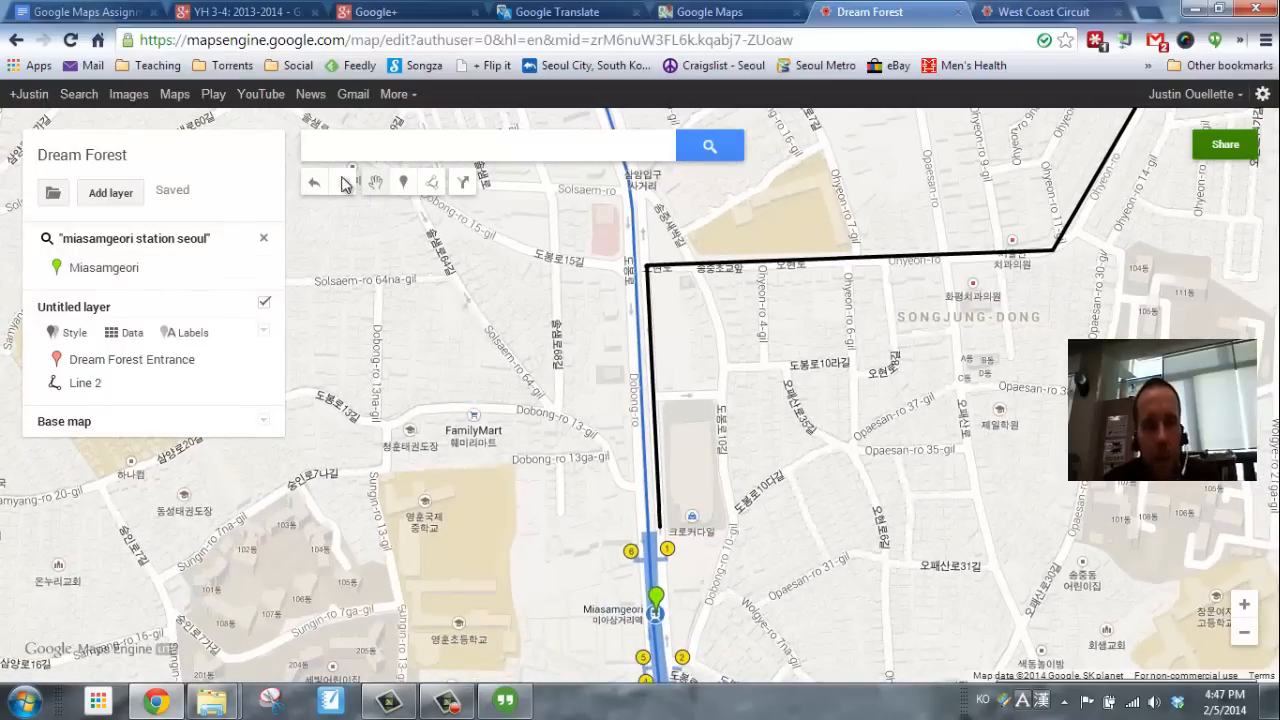
left_click(403, 186)
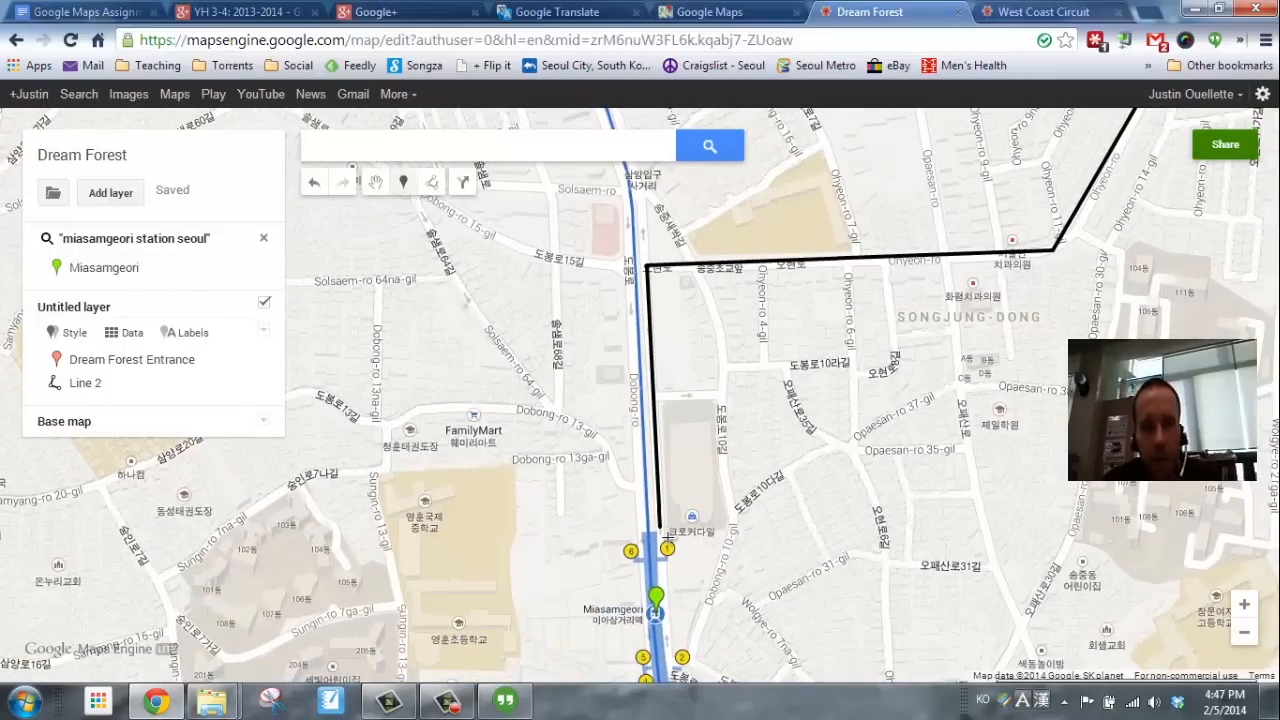
left_click(670, 528)
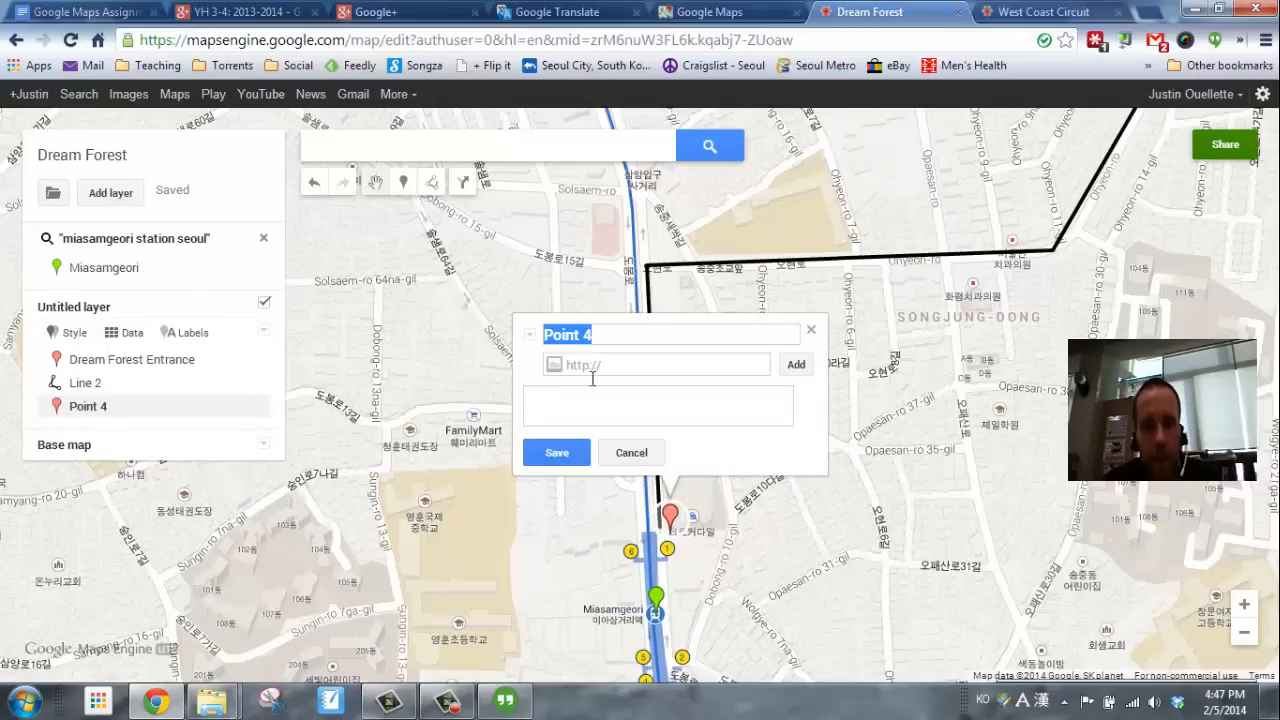
type("Mia")
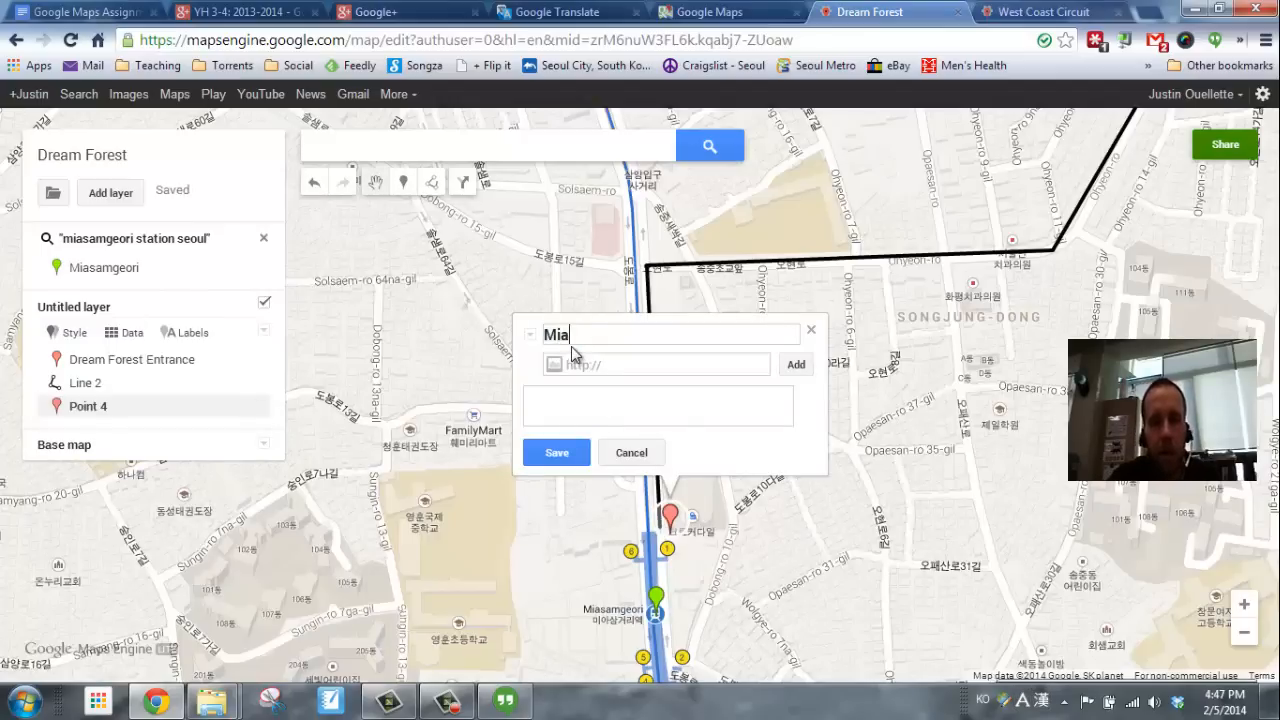
type("samgeor")
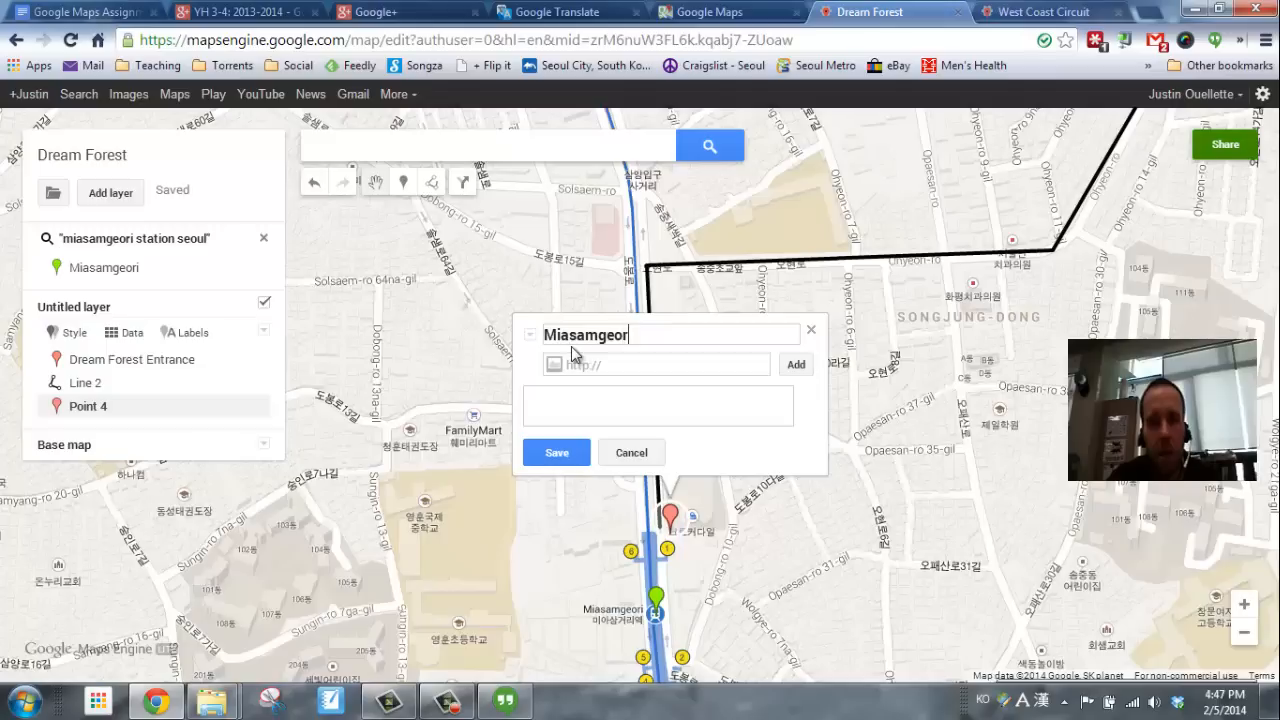
type("i Station")
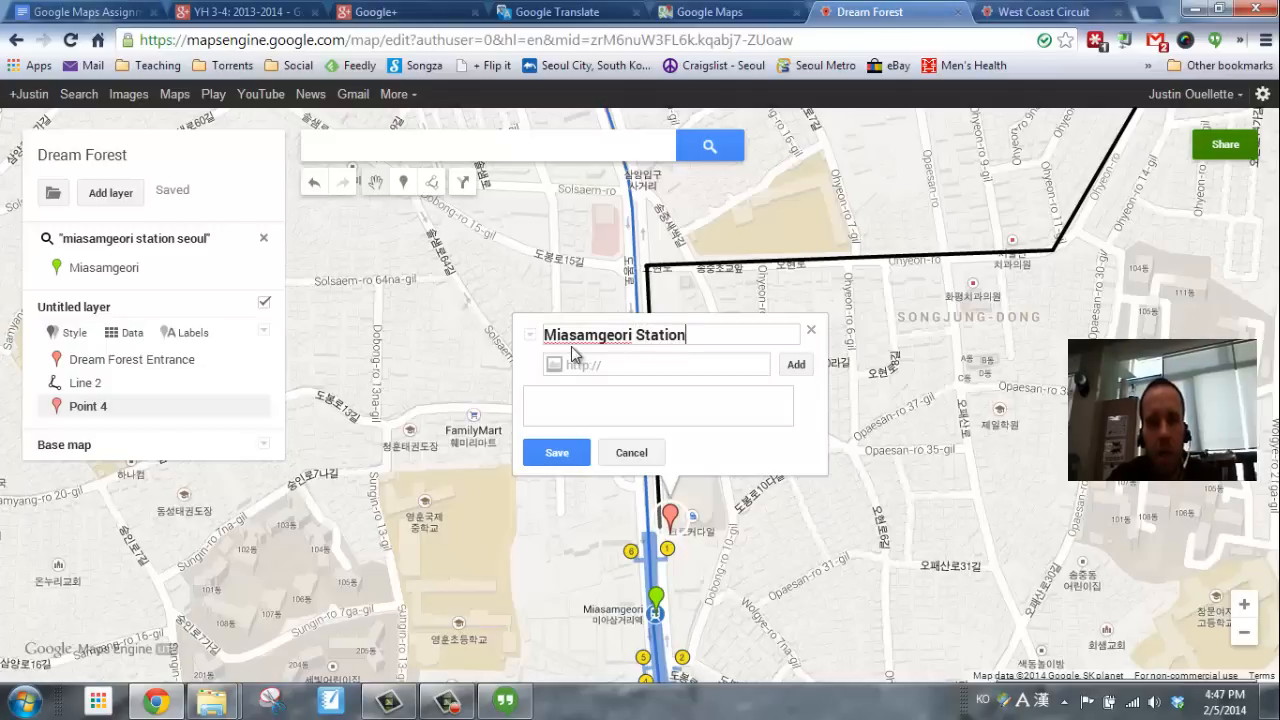
type(" - Exit 1")
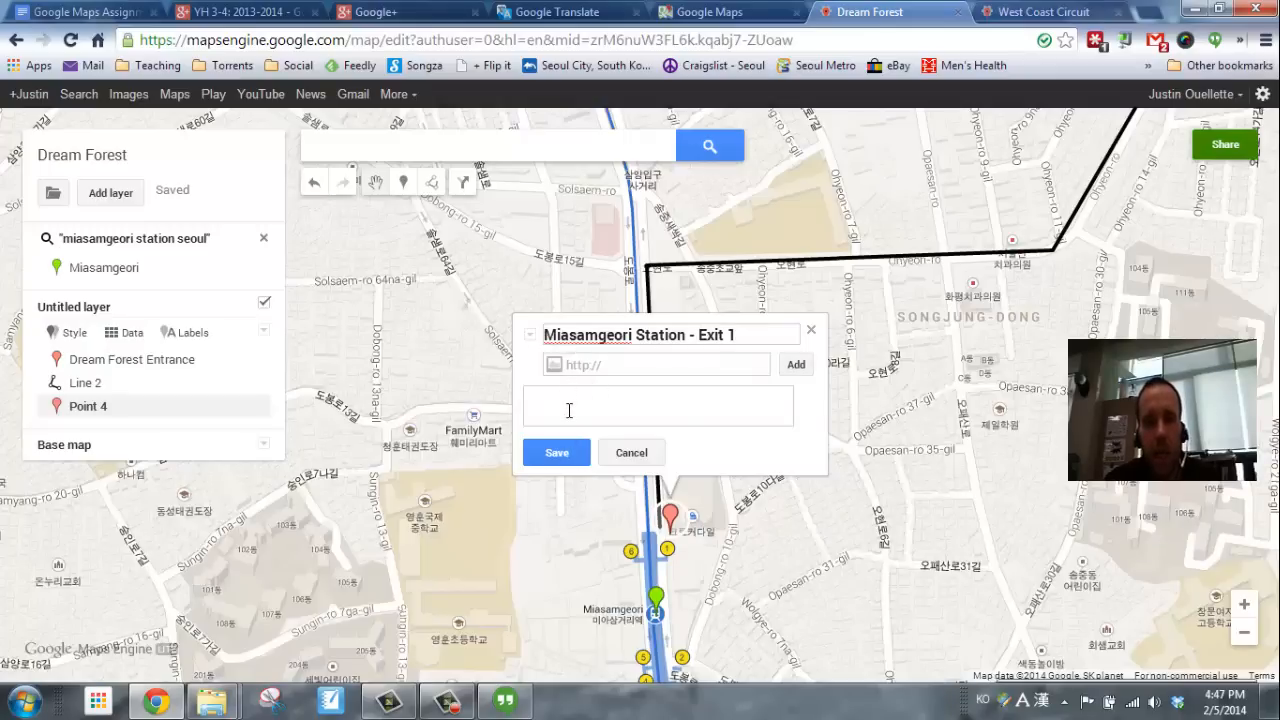
left_click(558, 452)
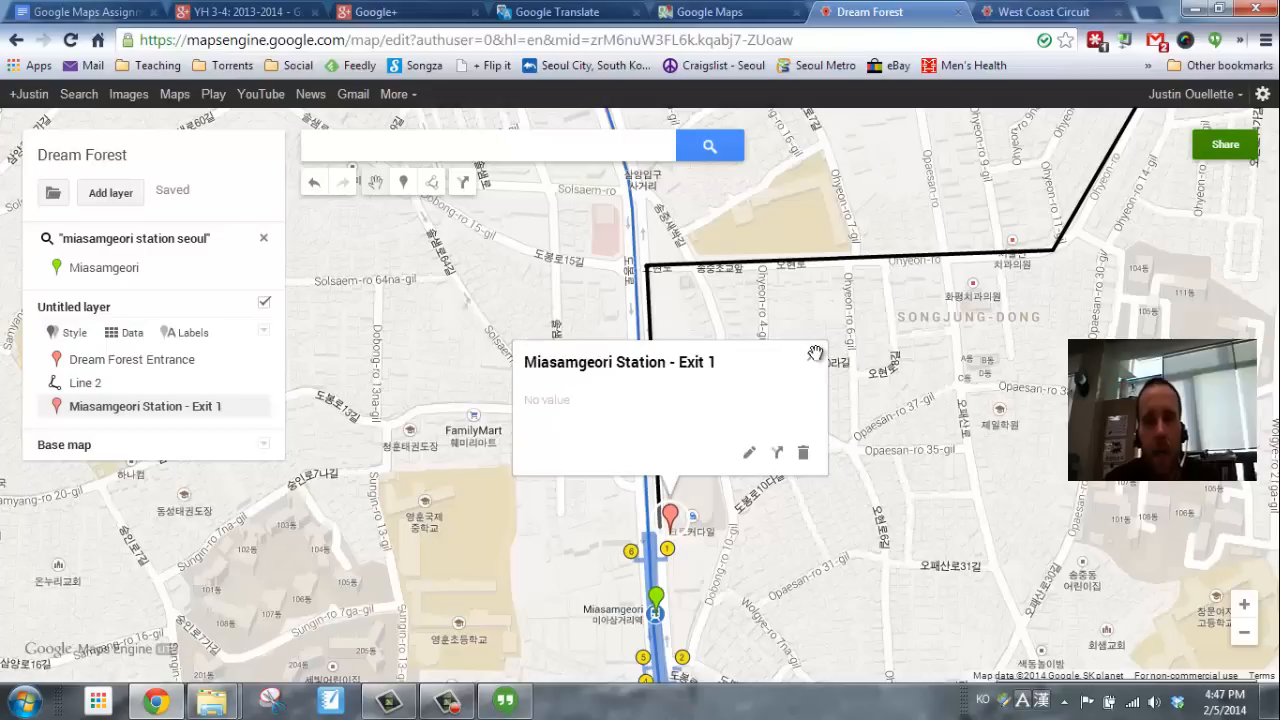
- Examine the whole route from the station exit to the Dream Forest Entrance, closing the exit marker's details
left_click_drag(1030, 300, 920, 482)
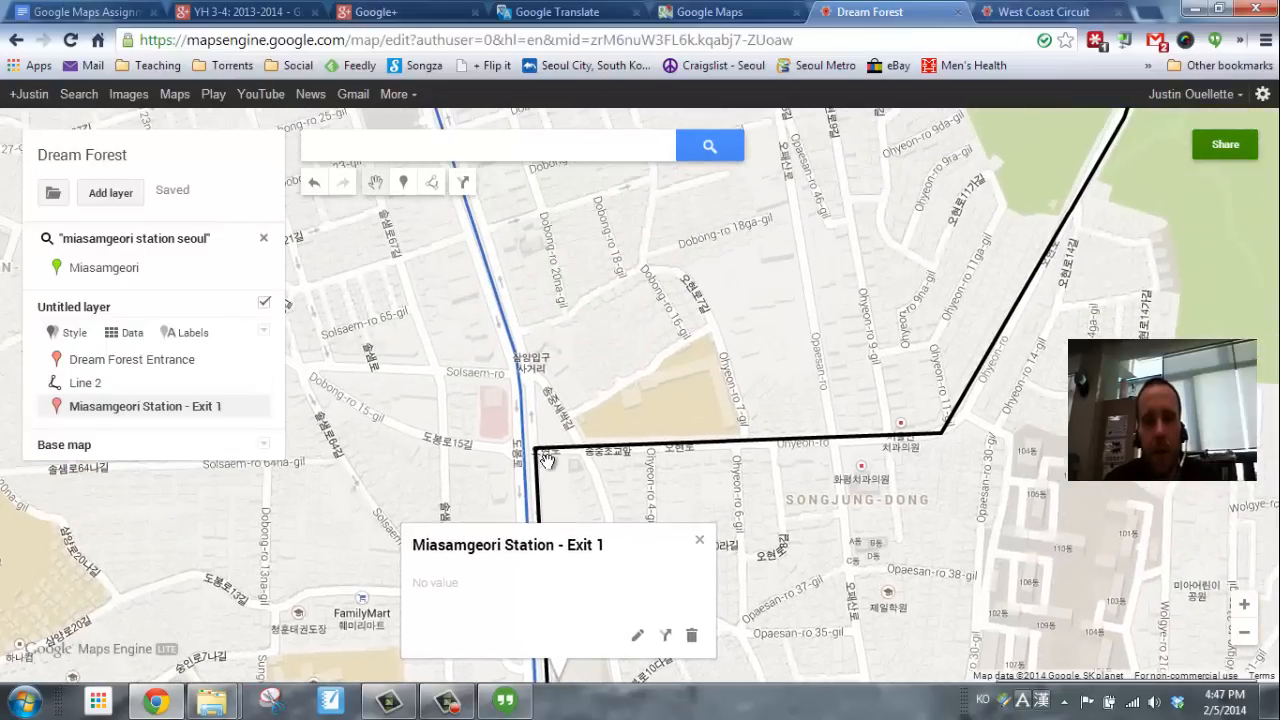
left_click_drag(1094, 313, 844, 513)
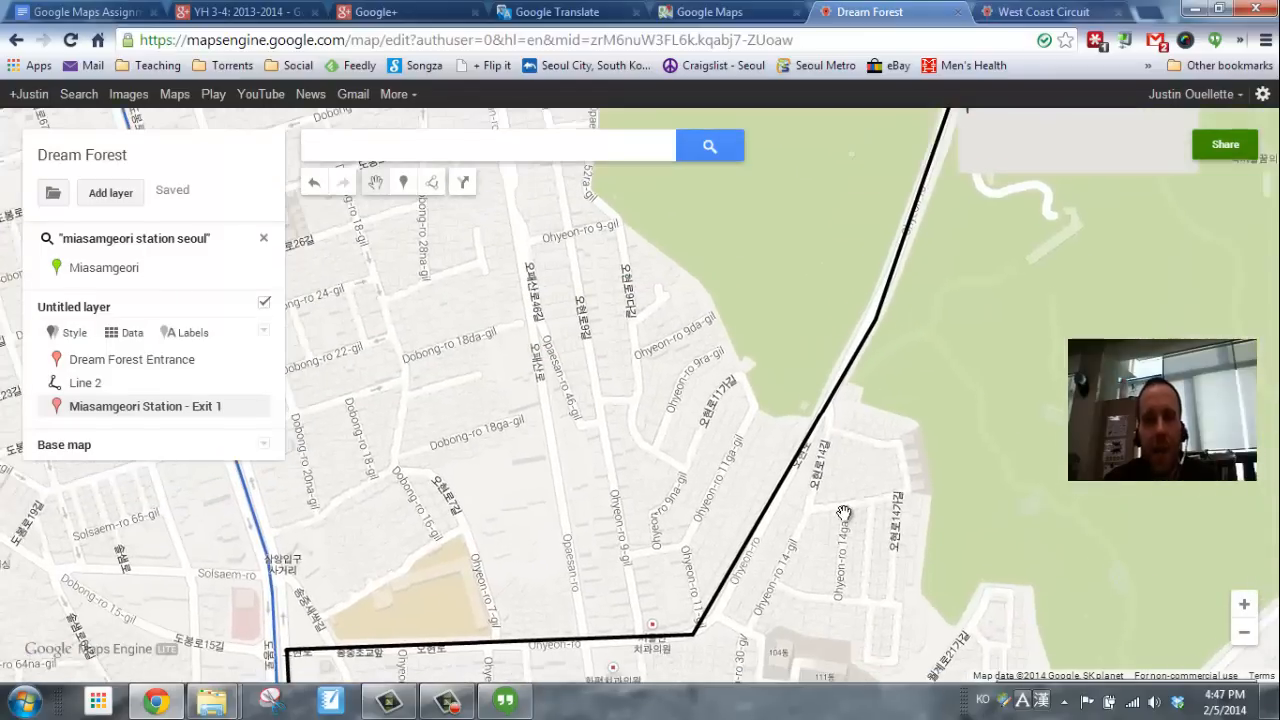
scroll(844, 508, "down", 1)
left_click_drag(848, 575, 795, 424)
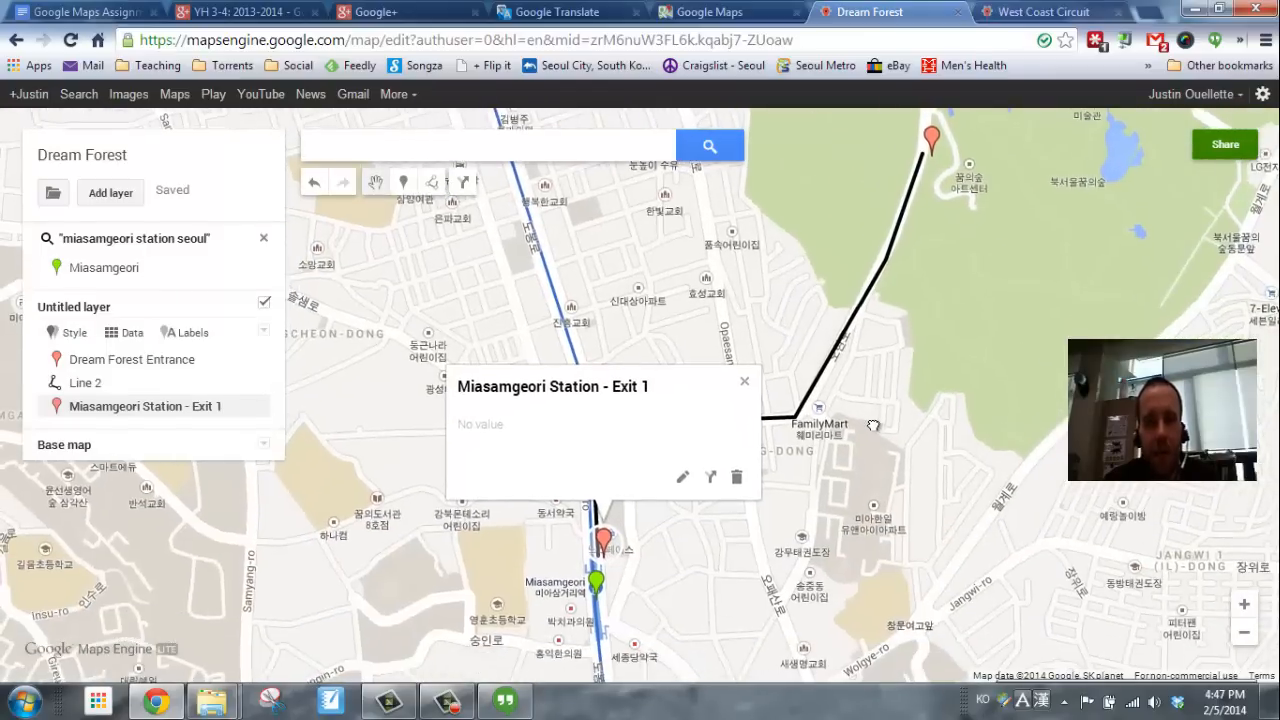
left_click(749, 556)
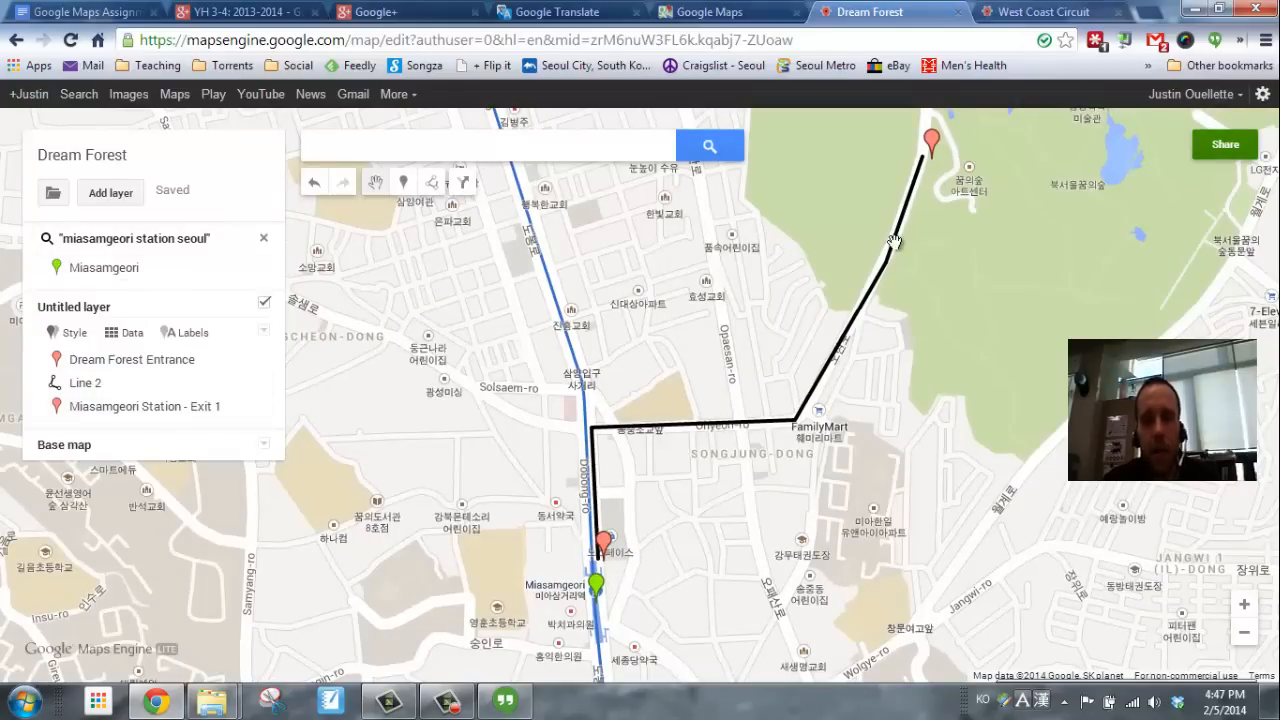
scroll(1023, 291, "down", 1)
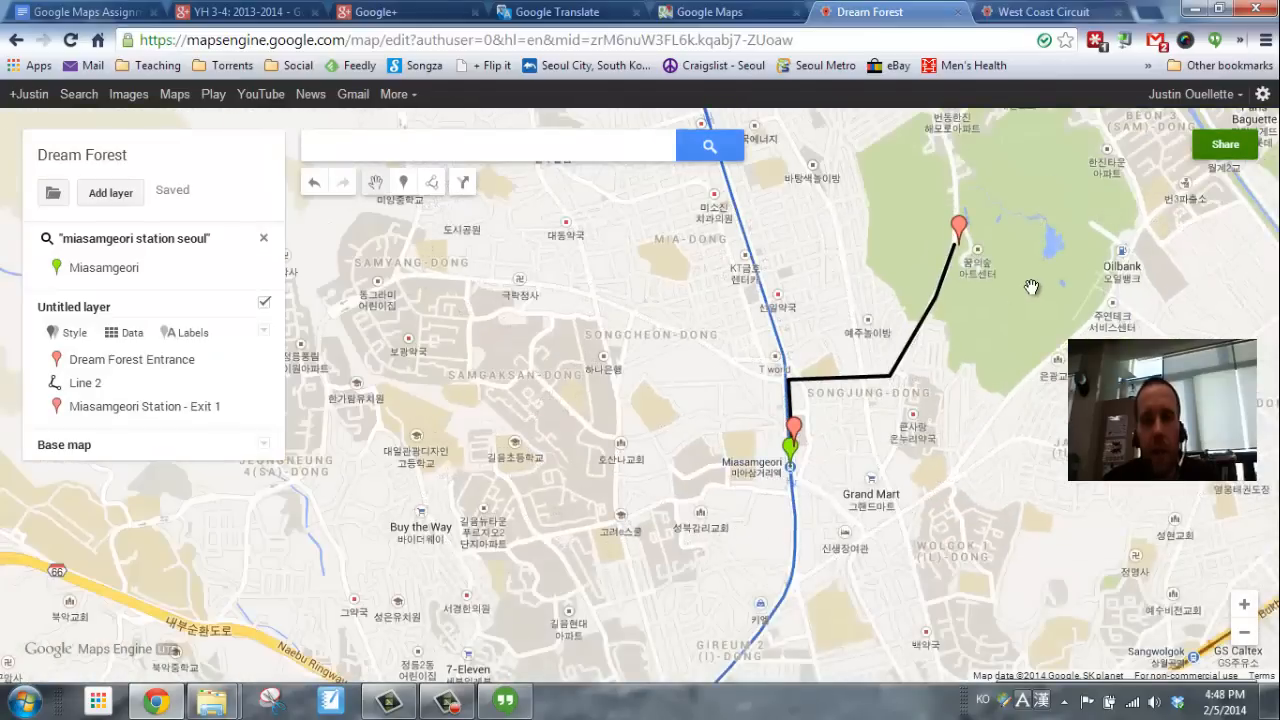
left_click_drag(1027, 288, 942, 452)
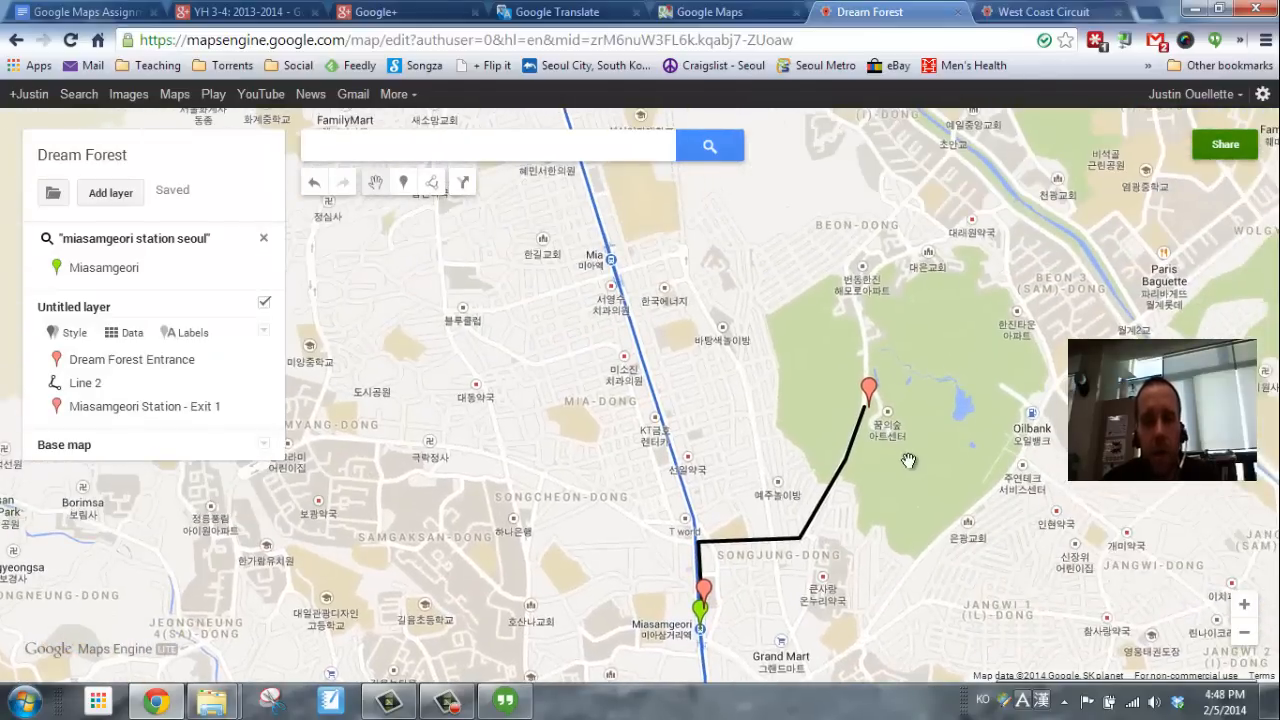
scroll(906, 460, "up", 1)
left_click_drag(886, 503, 905, 410)
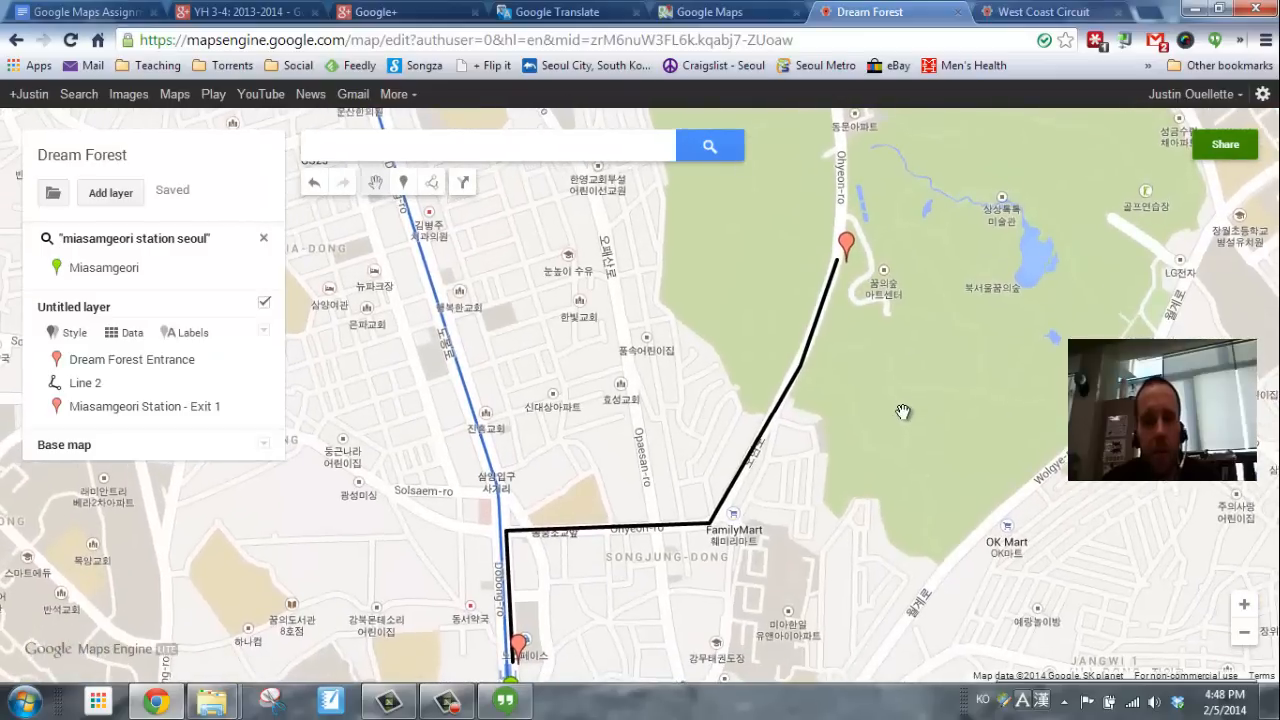
scroll(902, 414, "down", 1)
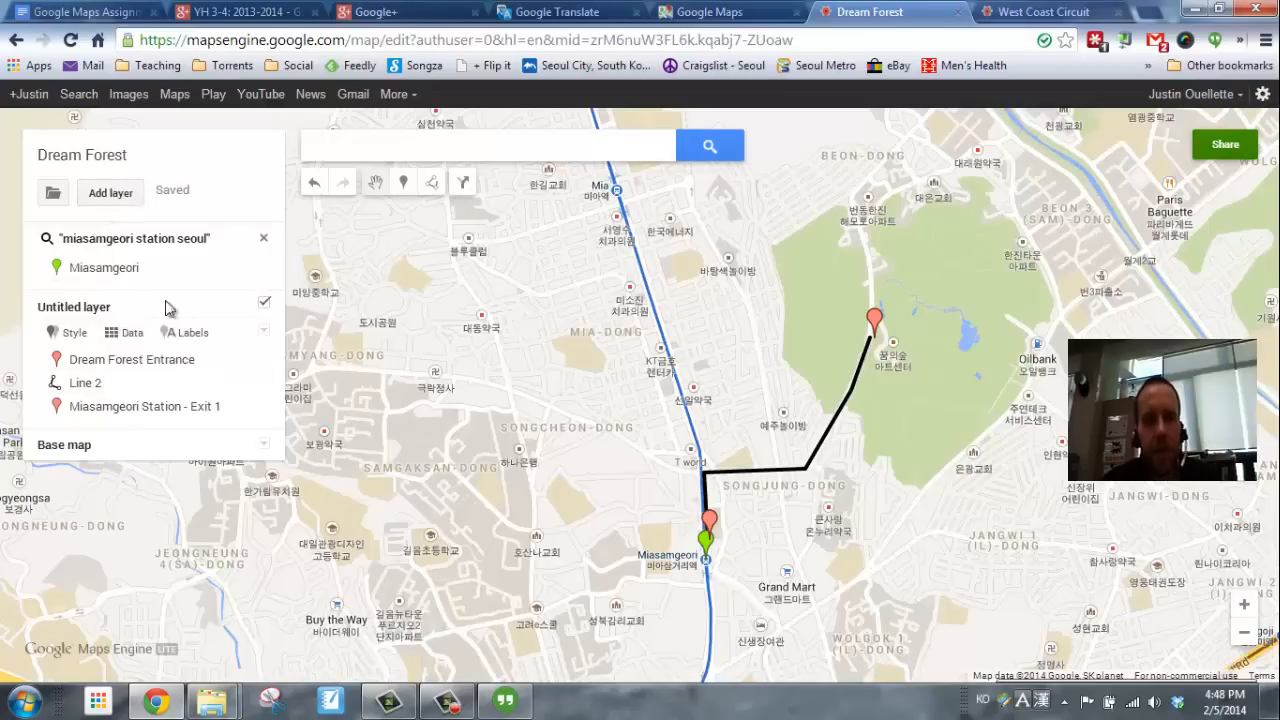
scroll(878, 433, "up", 1)
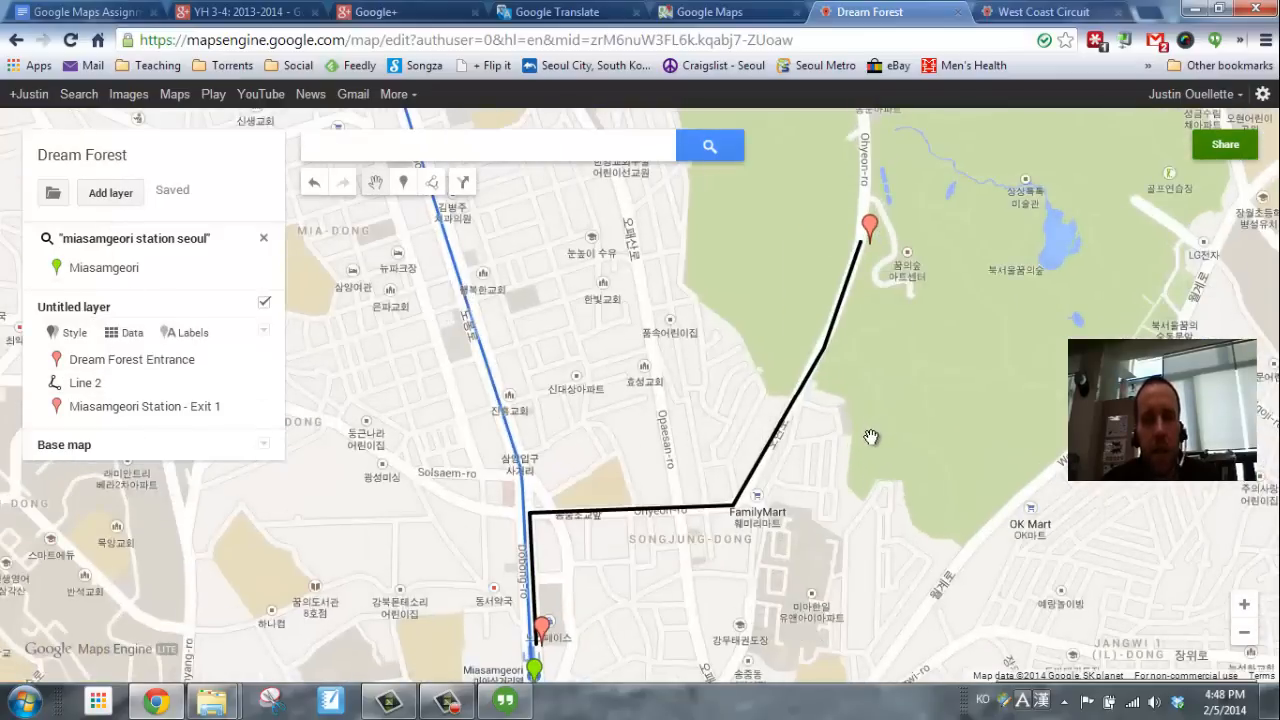
scroll(871, 437, "down", 1)
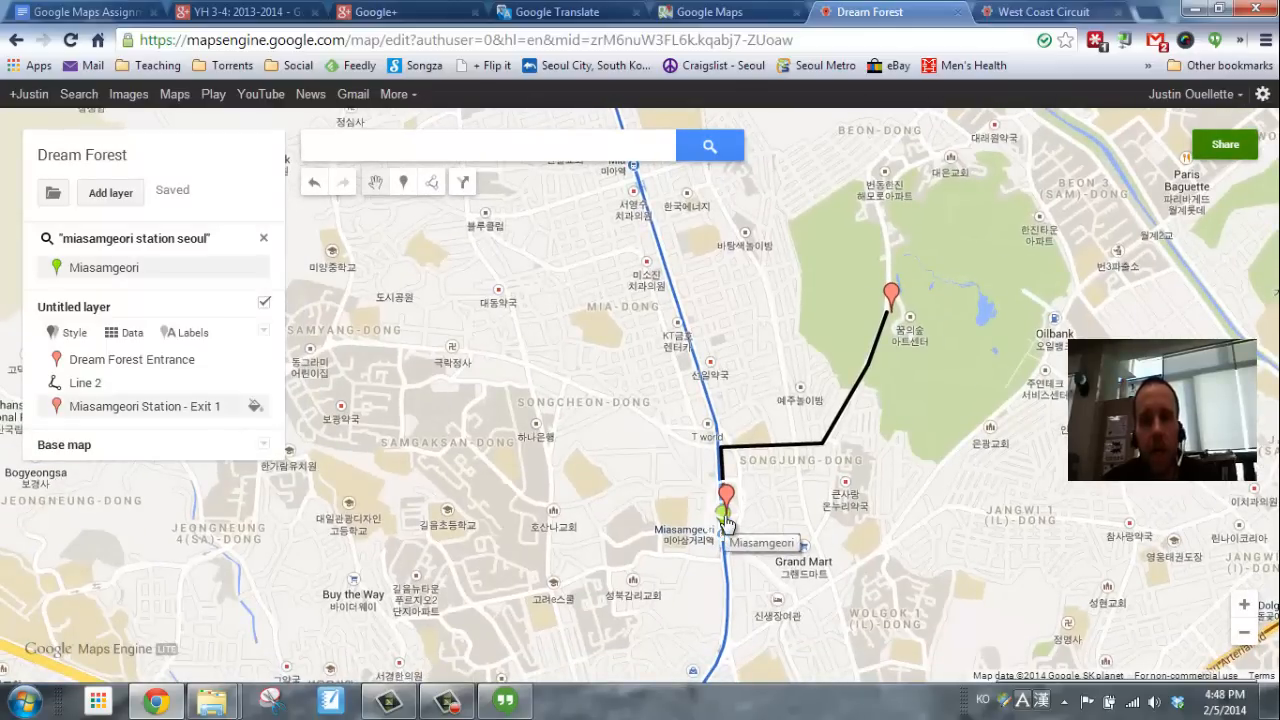
- Change the Dream Forest map's sharing visibility to "Anyone with the link" with view access and save it
left_click(1226, 146)
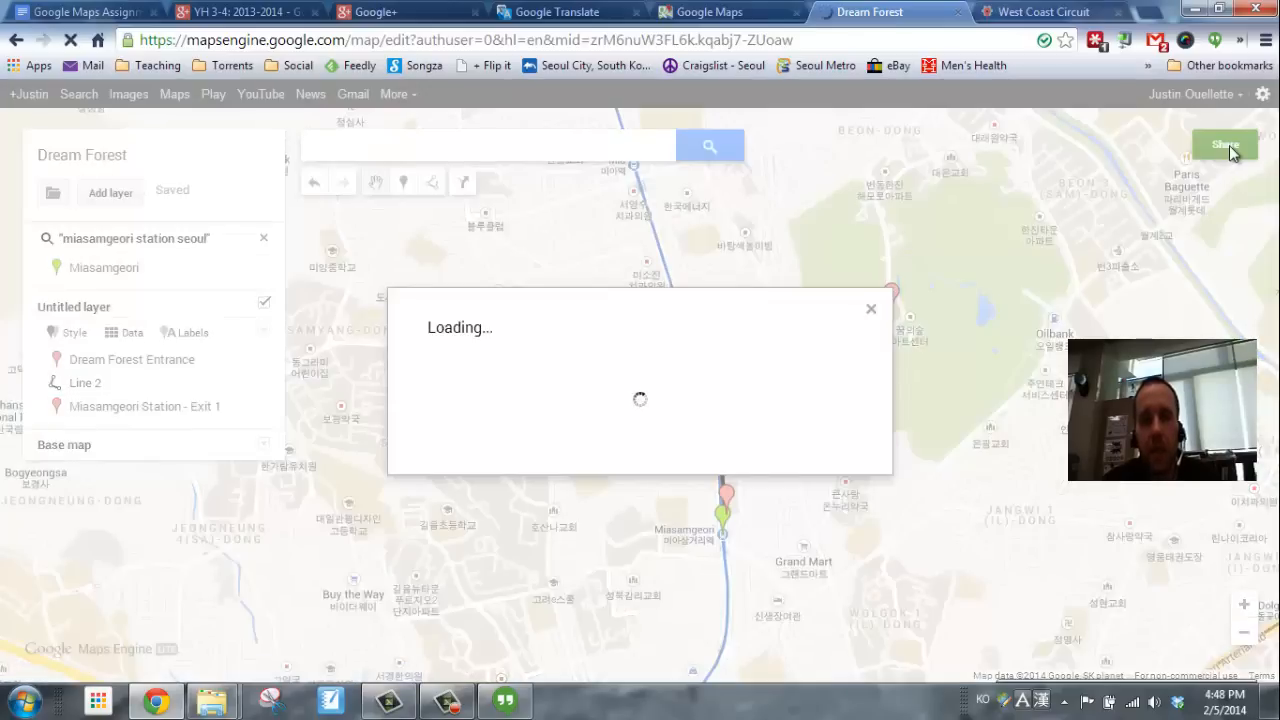
left_click(871, 309)
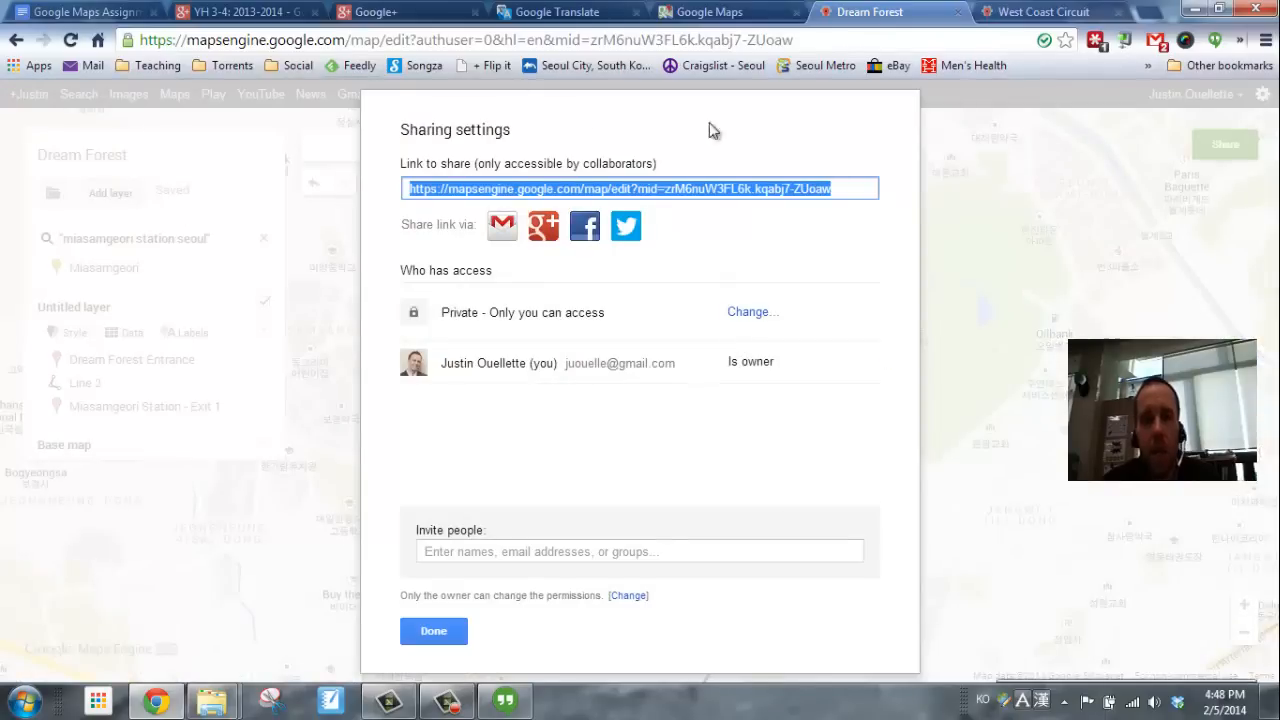
left_click(750, 314)
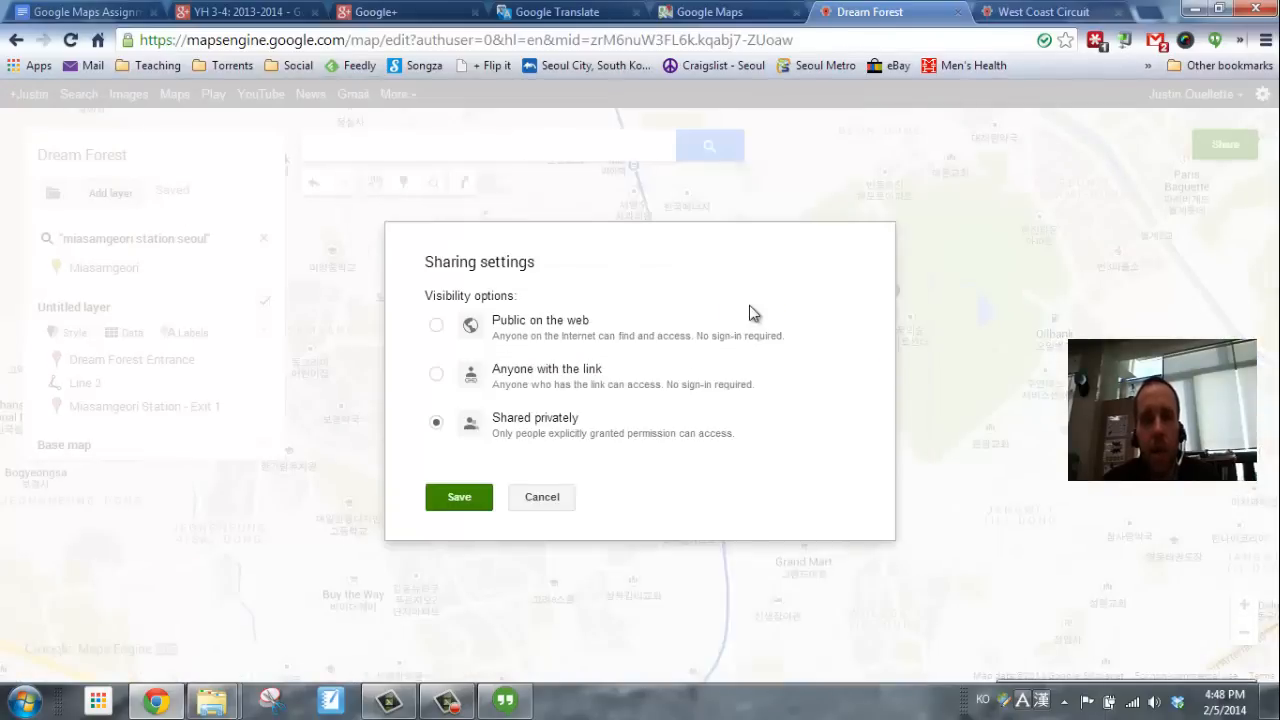
left_click(436, 373)
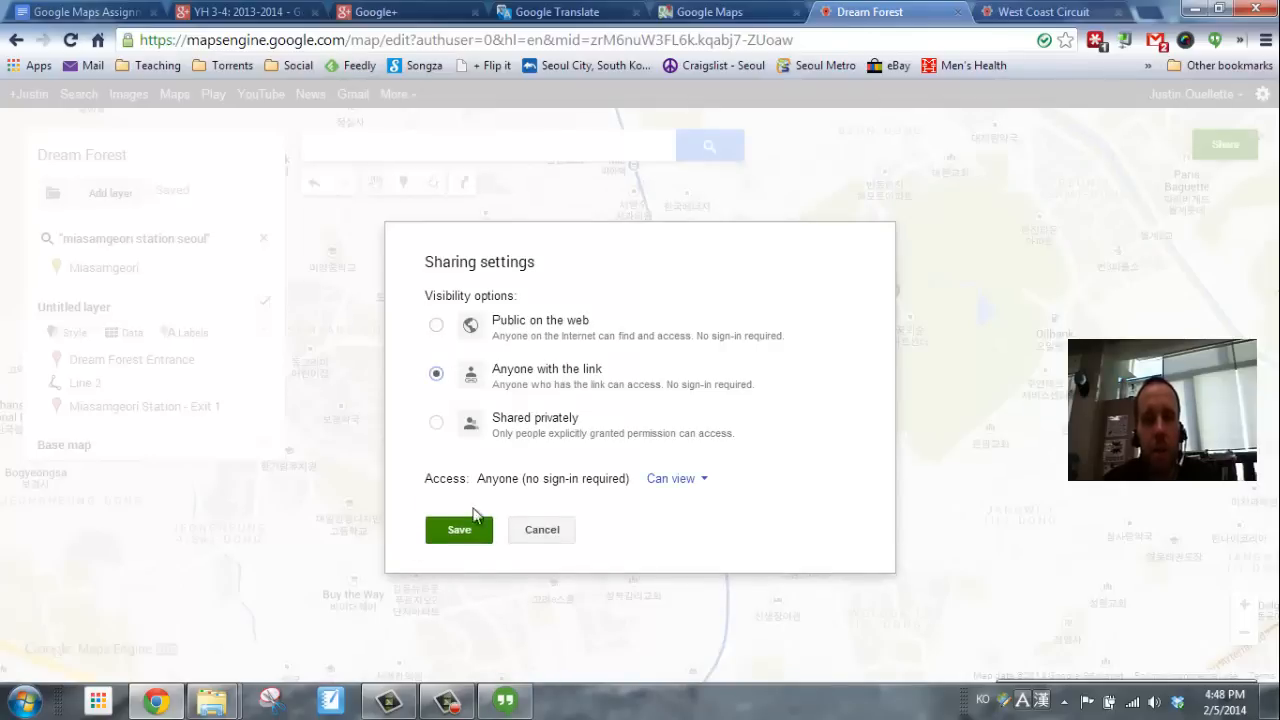
left_click(459, 531)
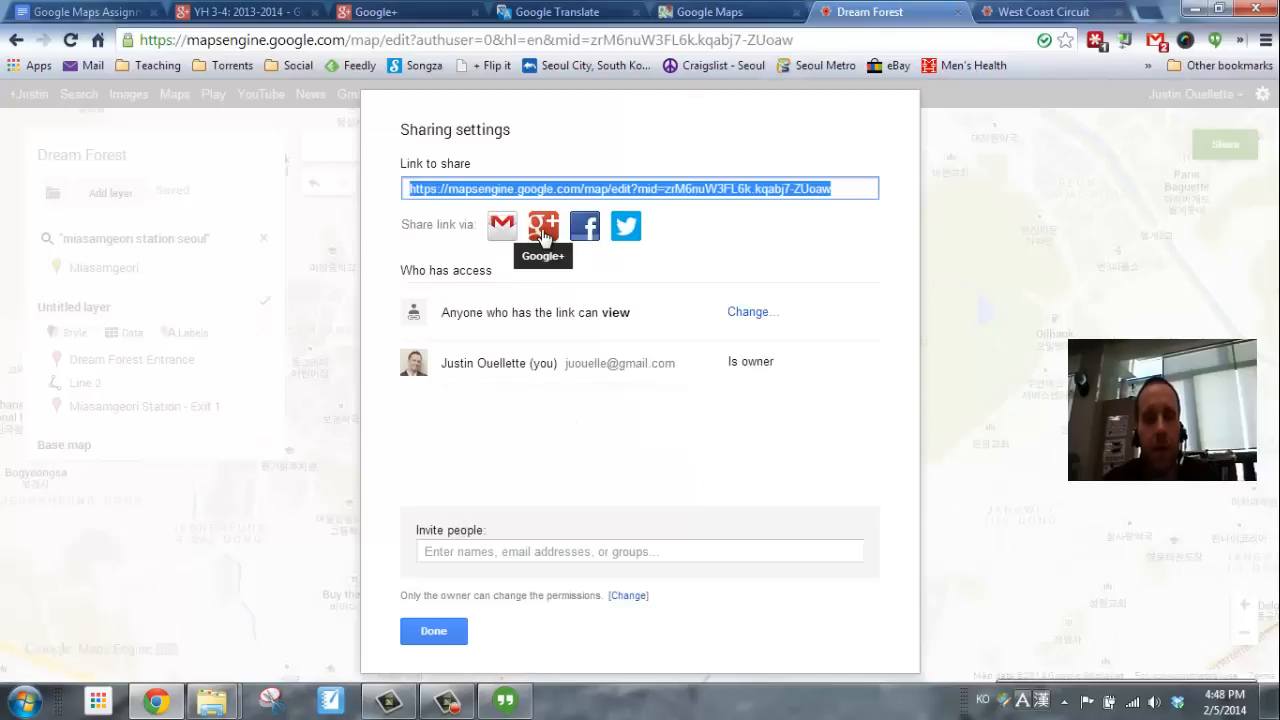
- Start a Google+ post of the map link without the Links and Teachers circles, commenting "View my directions to Dream Forest Park from Miasamgeori Station!"
left_click(544, 235)
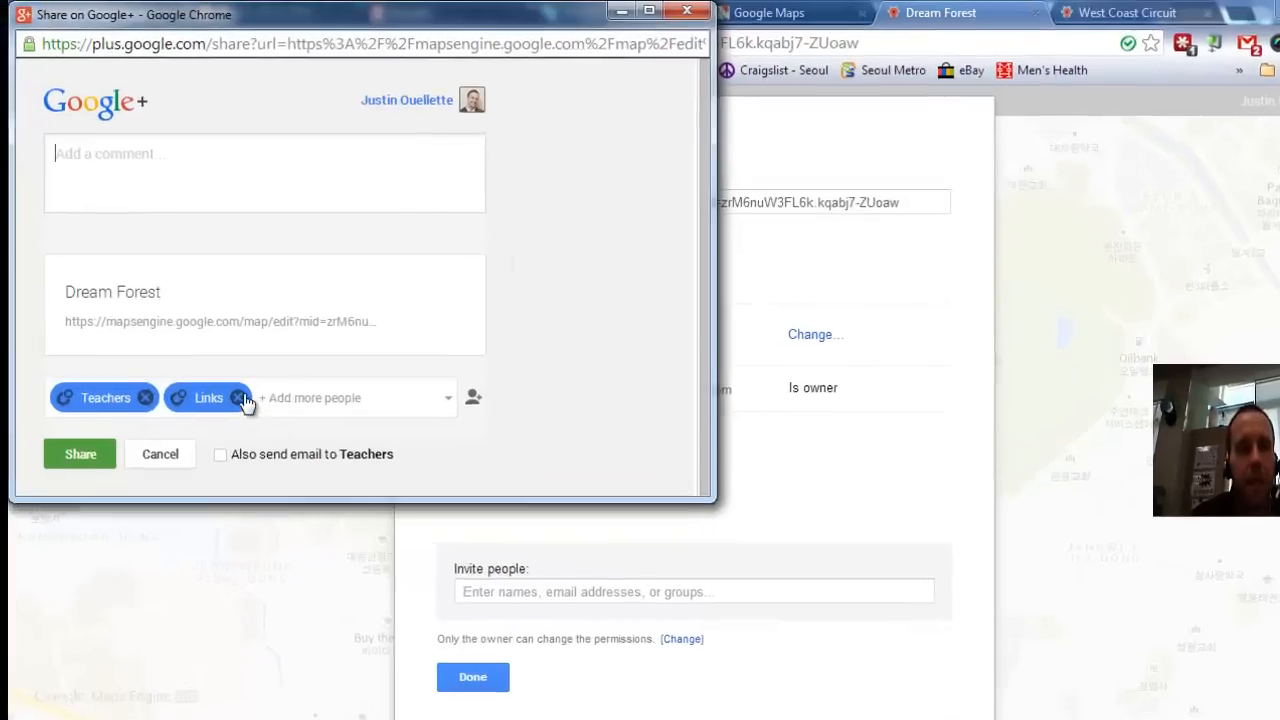
left_click(215, 370)
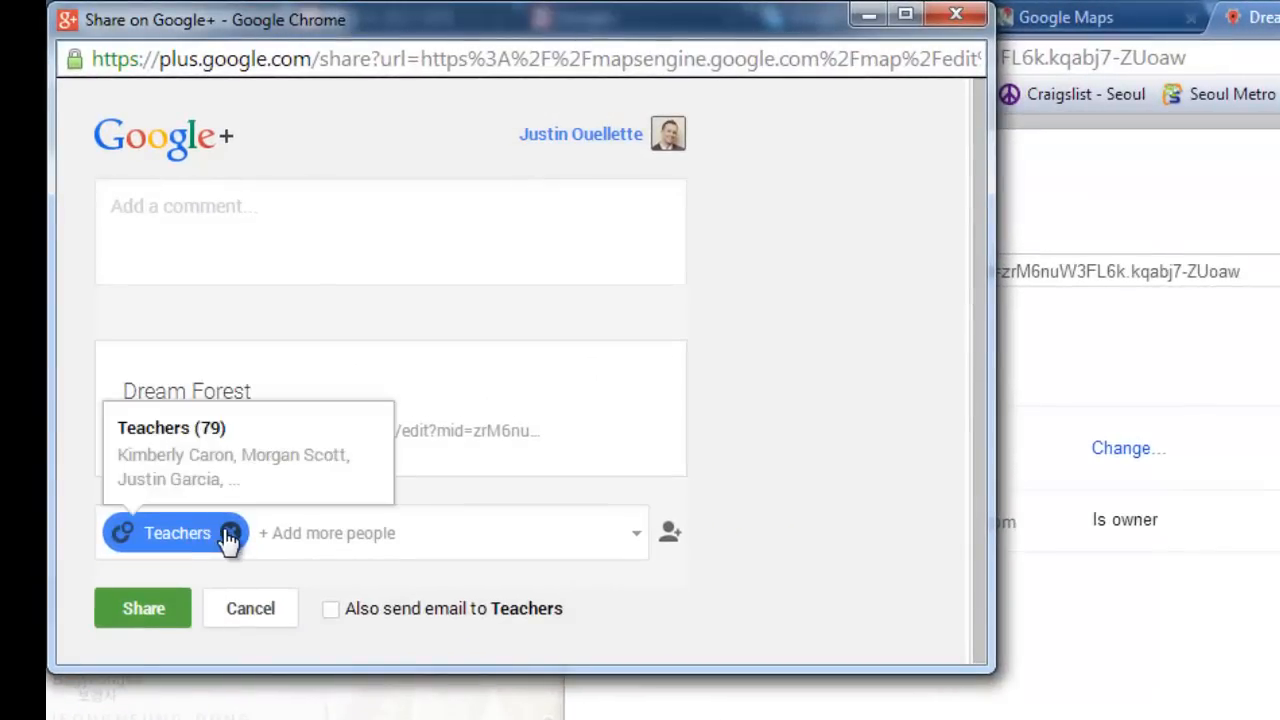
left_click(230, 535)
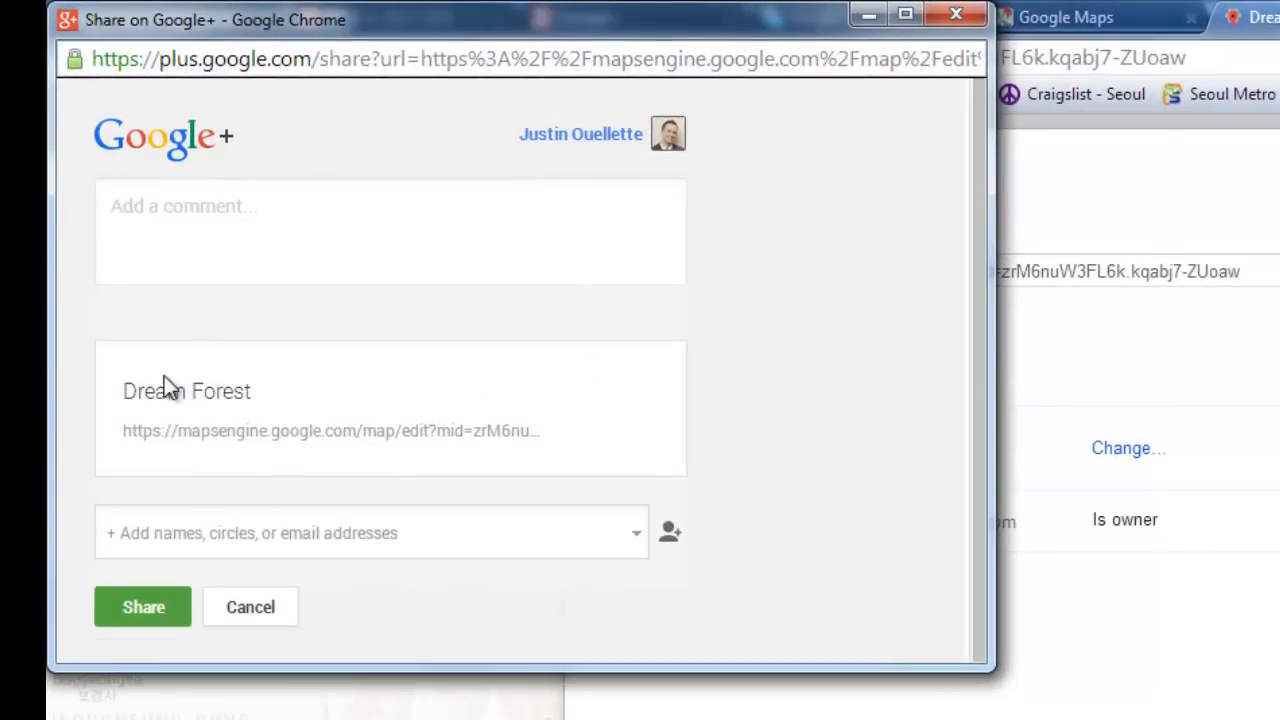
left_click(197, 201)
type("V")
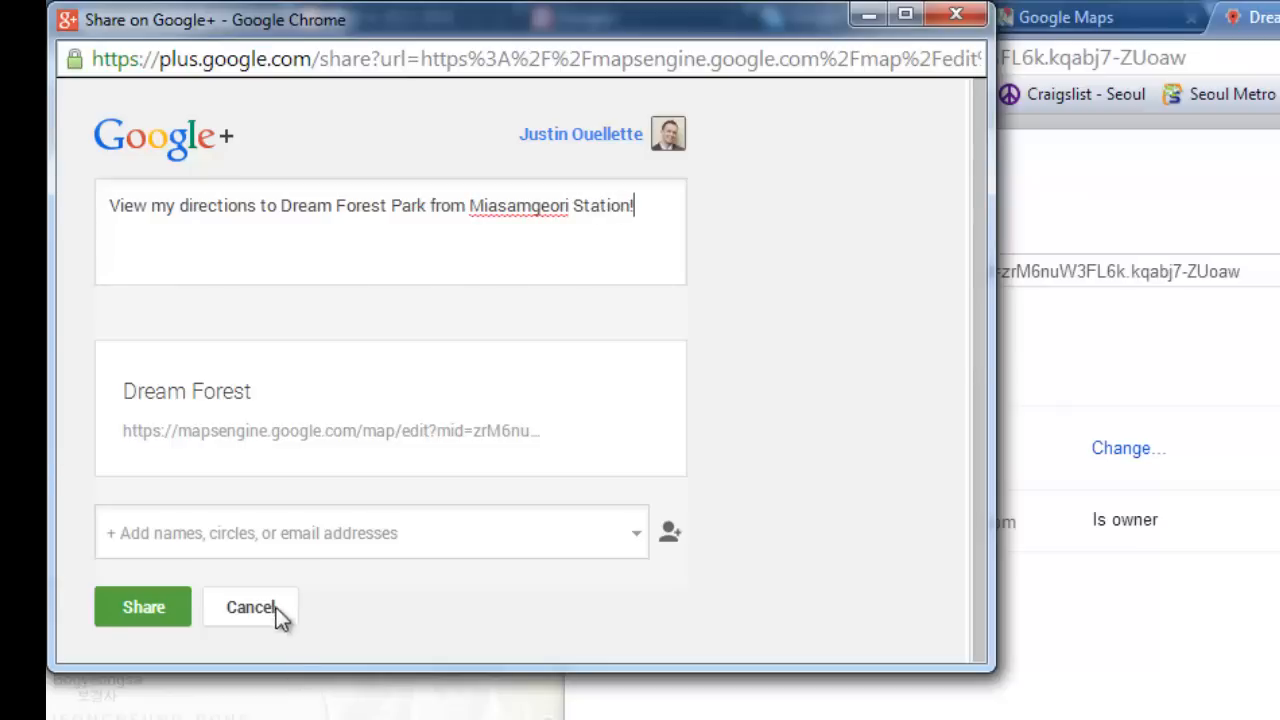
- Share the post to the Google Maps category of the "YH 3-4: 2013-2014" community and close the map's sharing settings
left_click(234, 533)
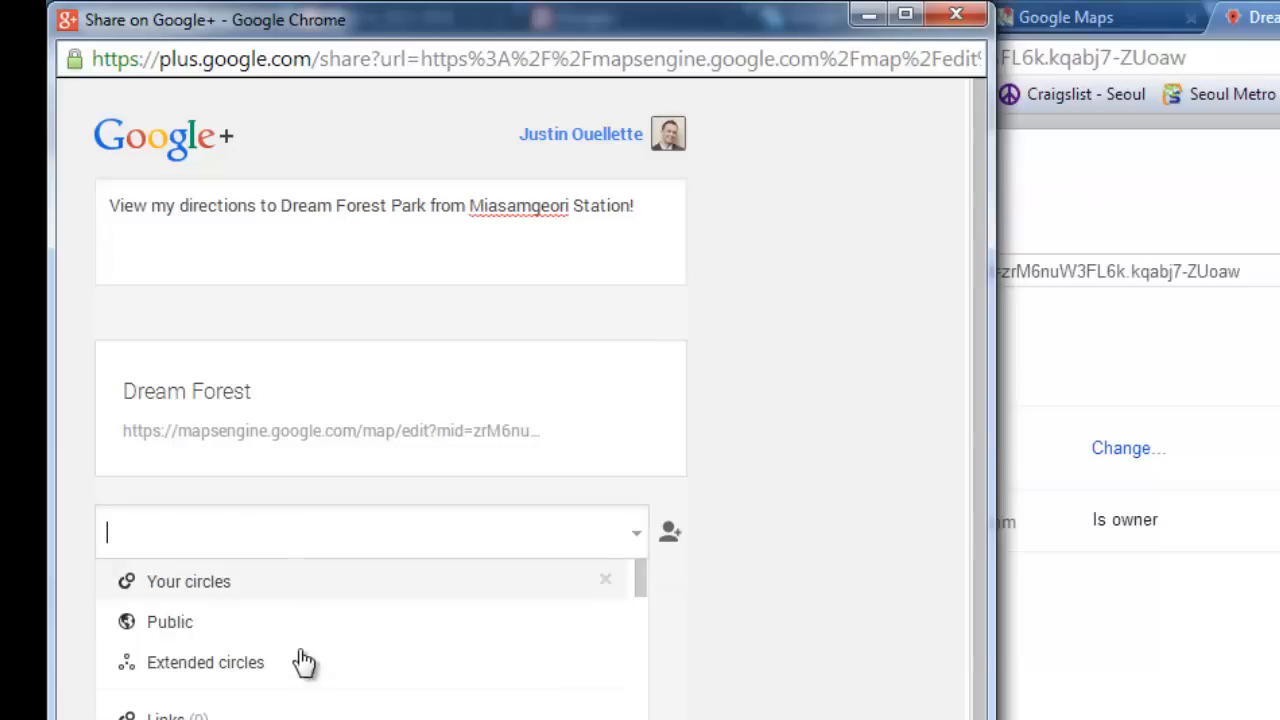
scroll(300, 690, "down", 2)
scroll(370, 640, "down", 10)
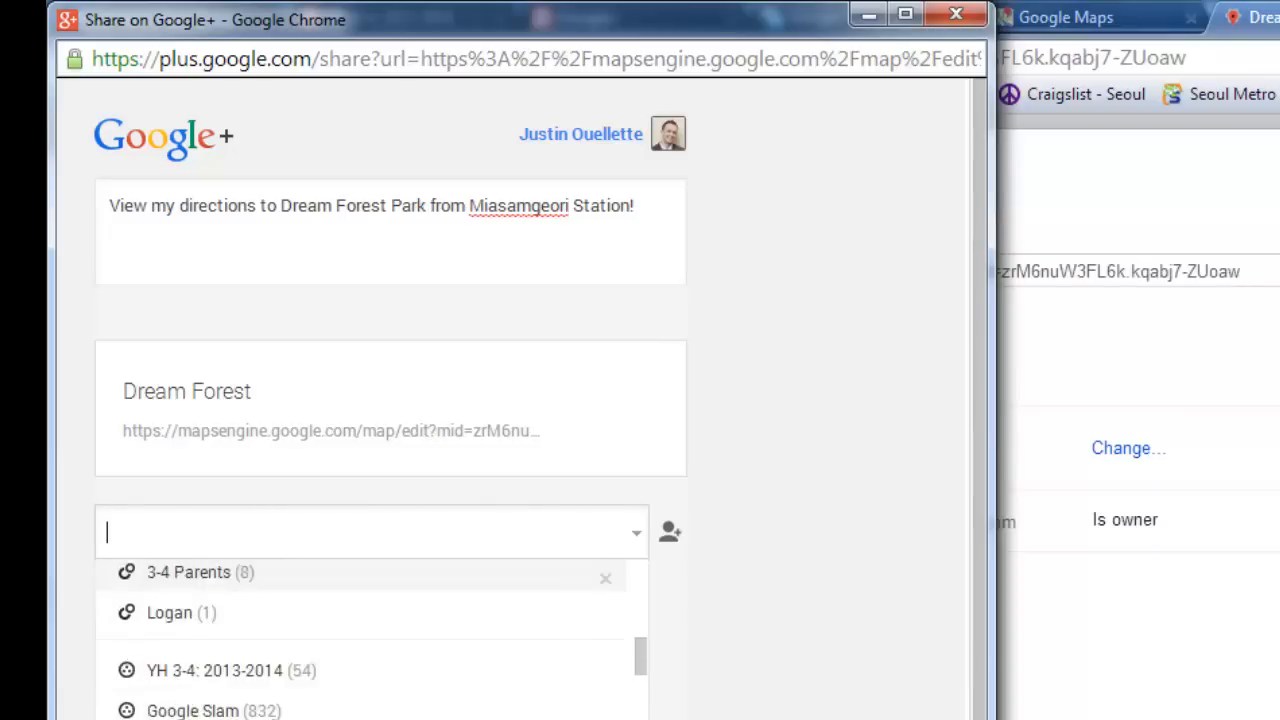
scroll(370, 700, "down", 3)
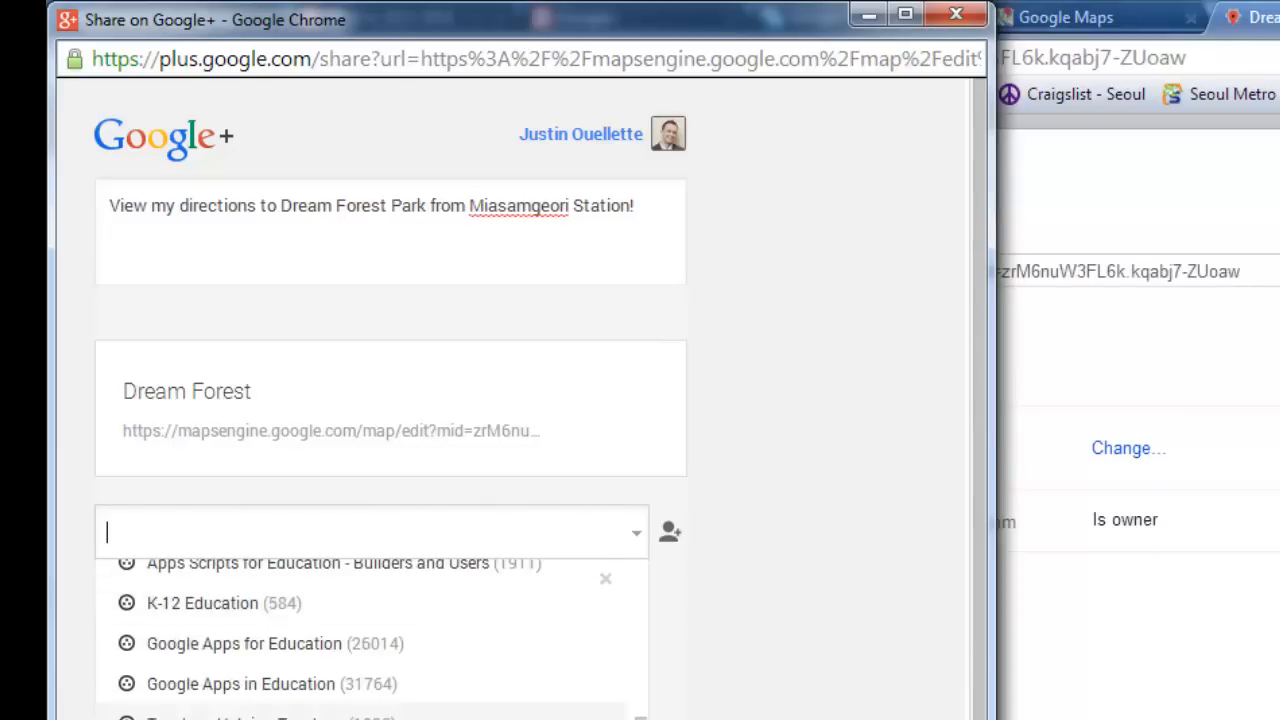
scroll(370, 700, "up", 3)
scroll(370, 640, "up", 3)
scroll(370, 640, "down", 4)
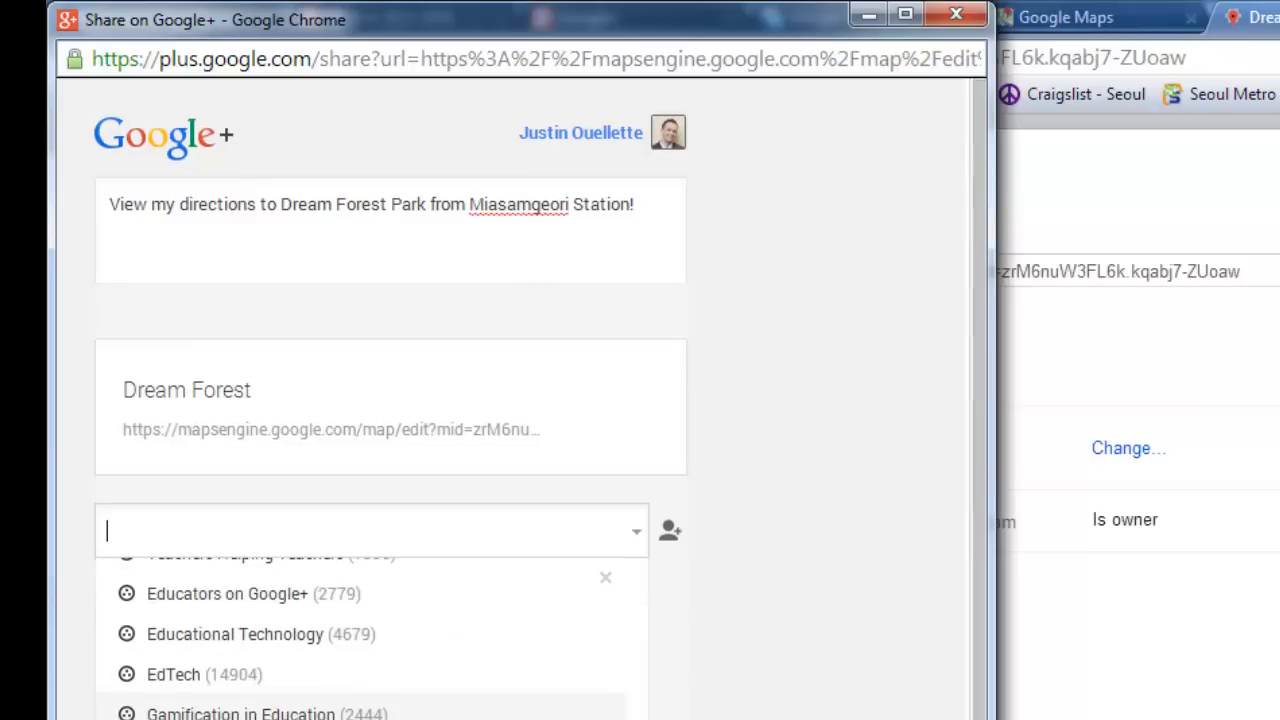
scroll(370, 640, "down", 5)
scroll(370, 640, "up", 8)
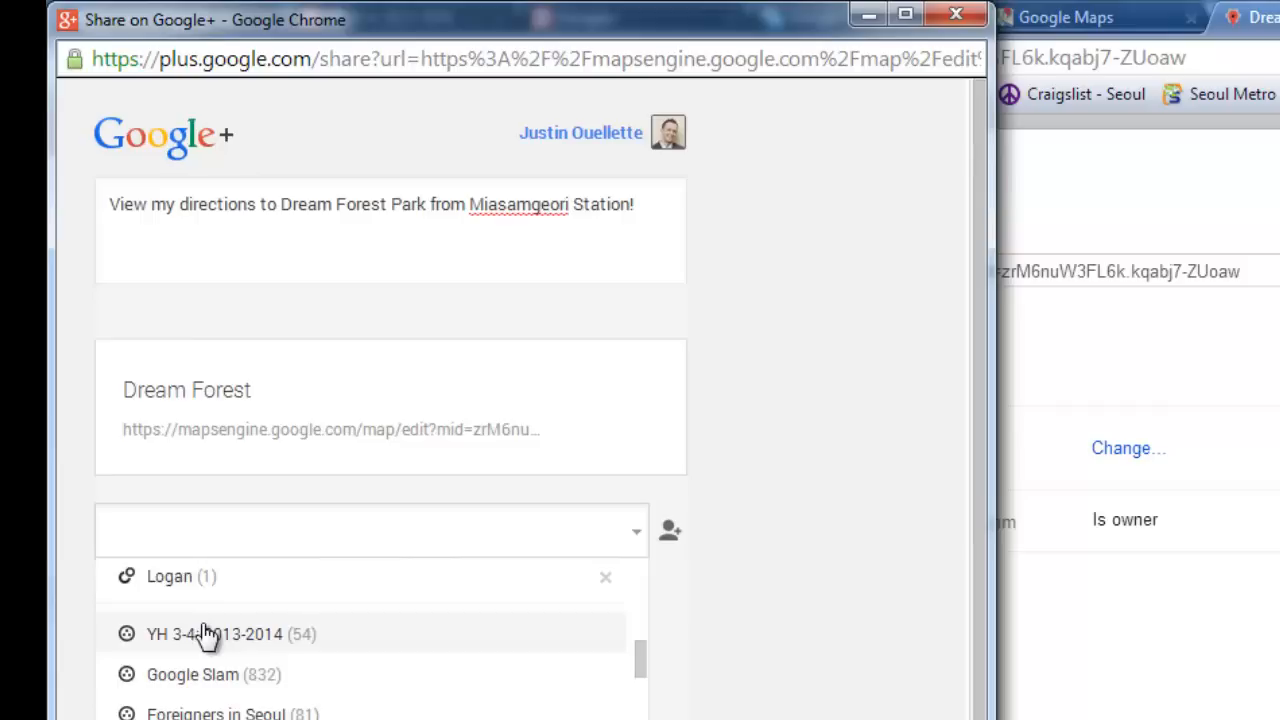
left_click(207, 634)
scroll(370, 675, "down", 2)
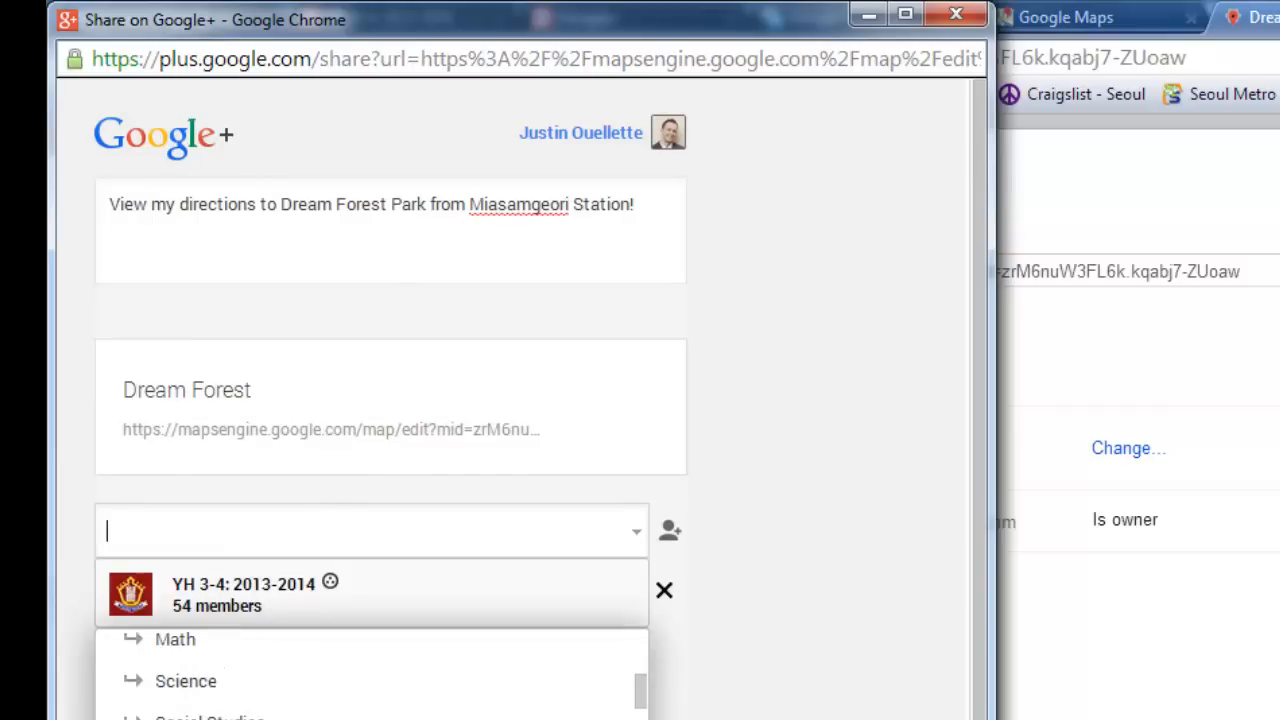
scroll(250, 690, "down", 3)
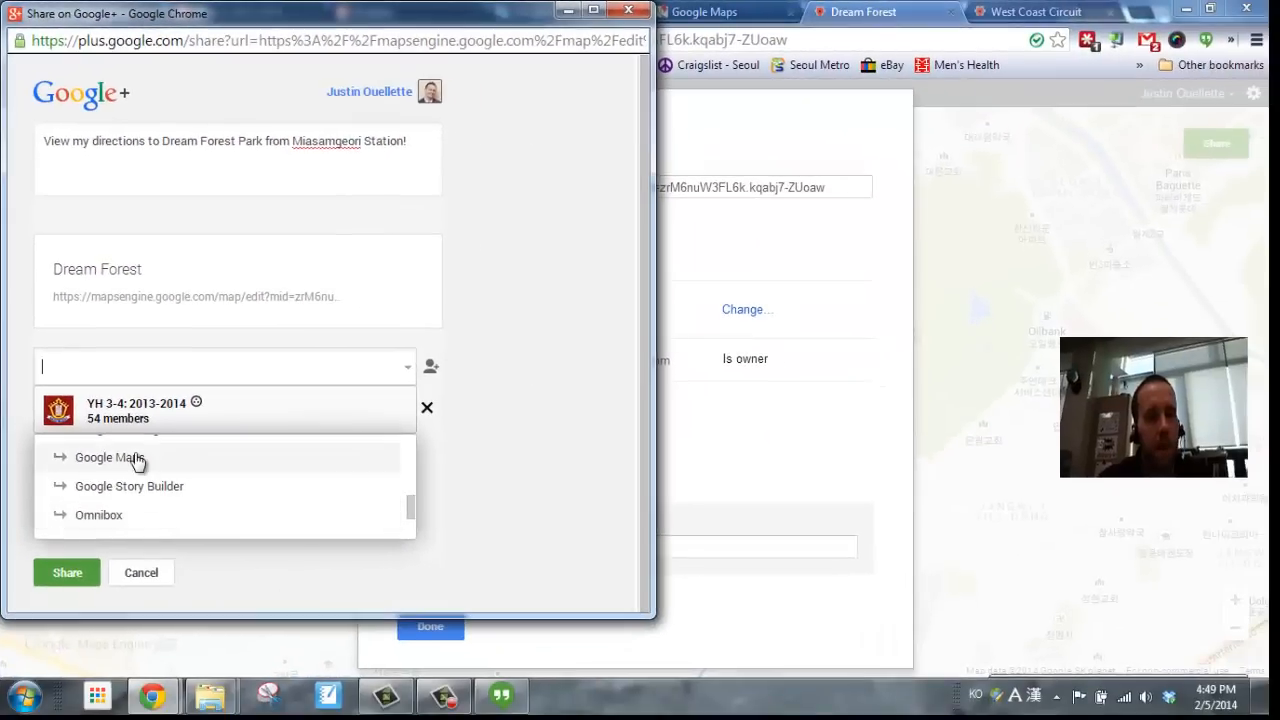
left_click(136, 459)
left_click(56, 423)
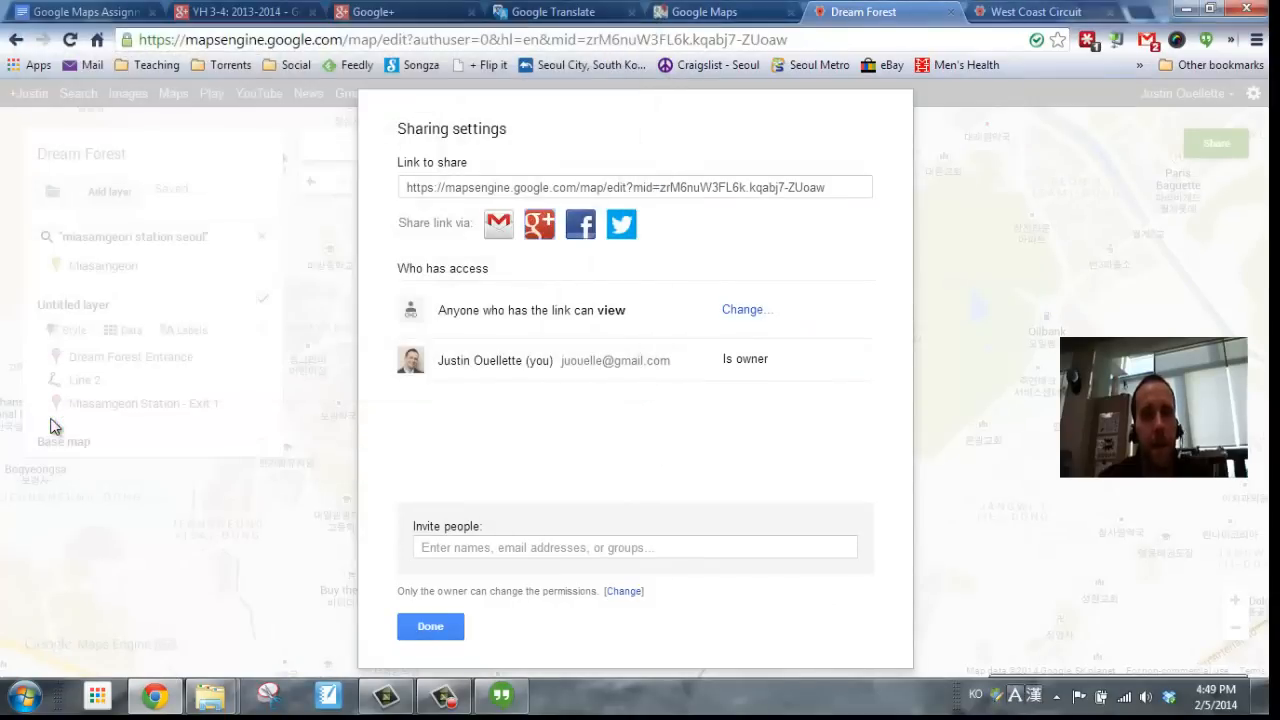
left_click(430, 626)
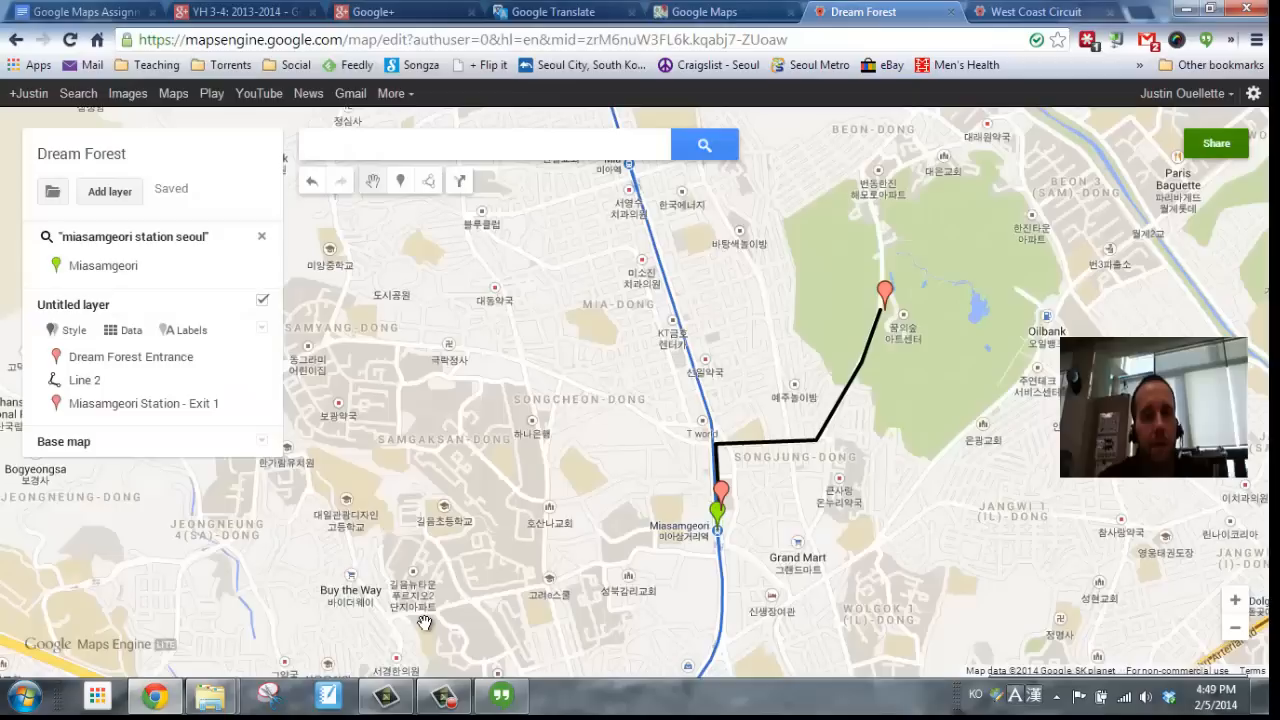
- Check the new Dream Forest post in the "YH 3-4: 2013-2014" community and open the map from its link
left_click(259, 11)
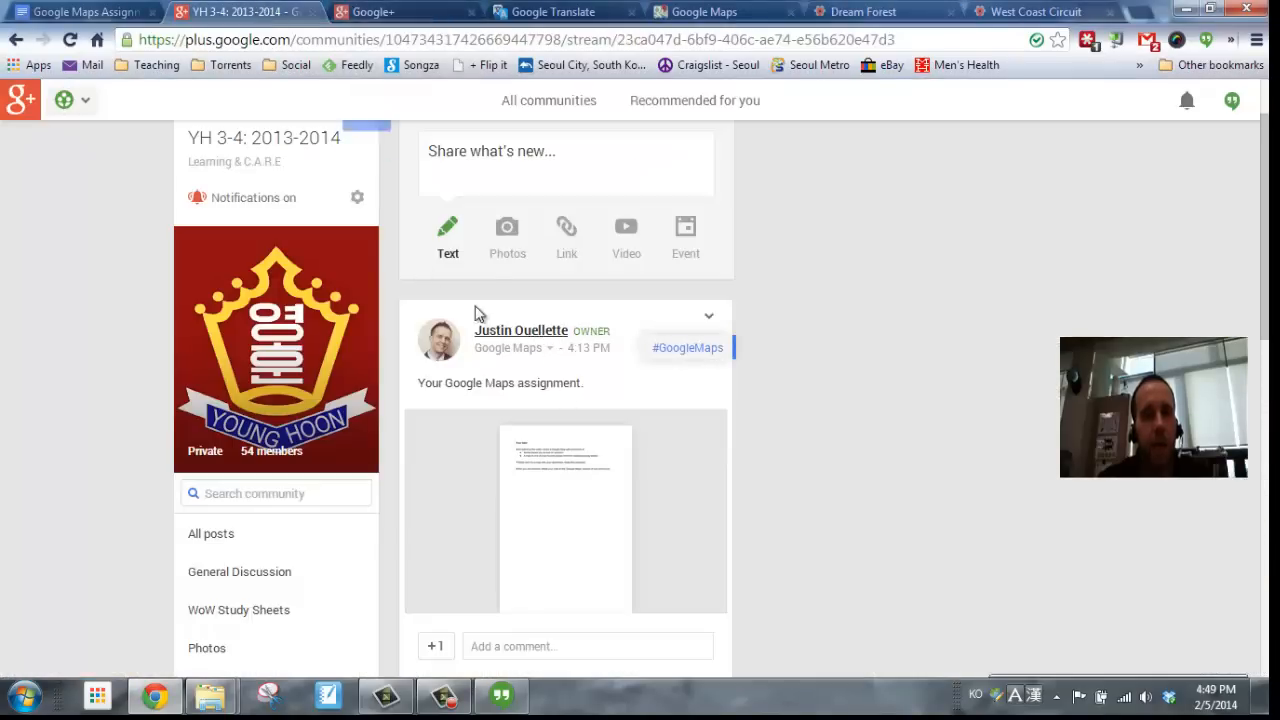
left_click(382, 170)
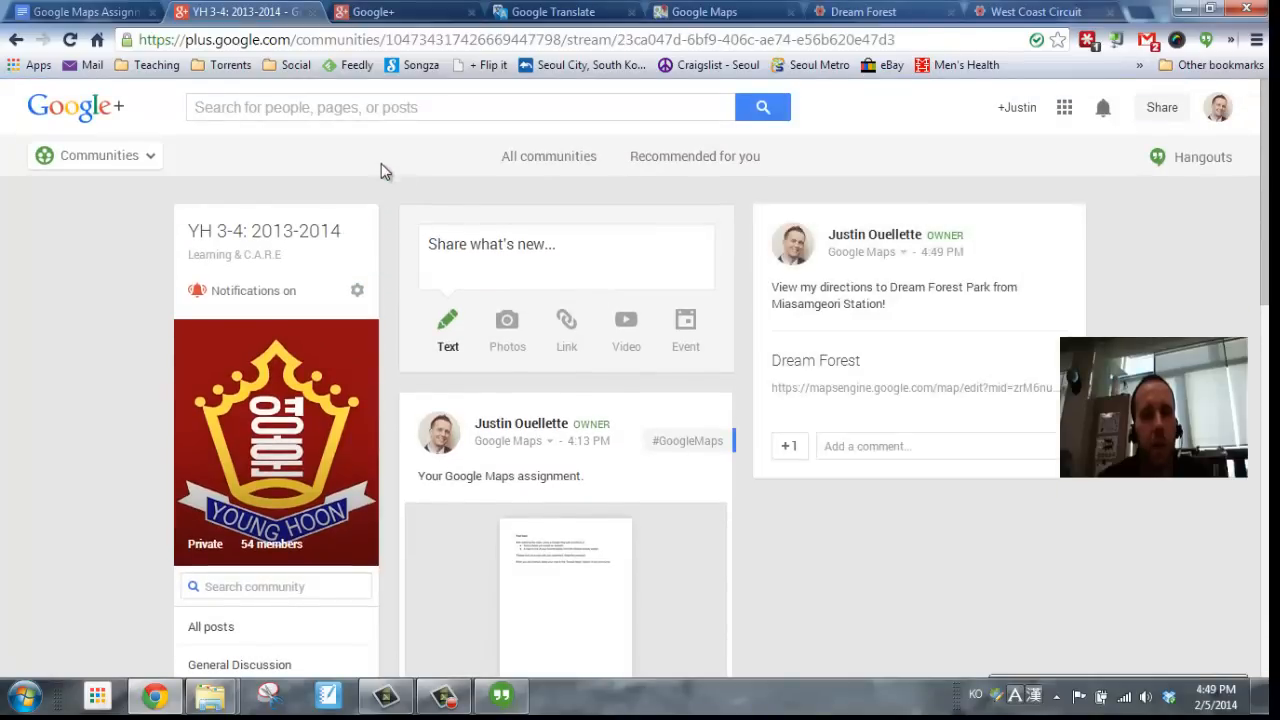
left_click(898, 397)
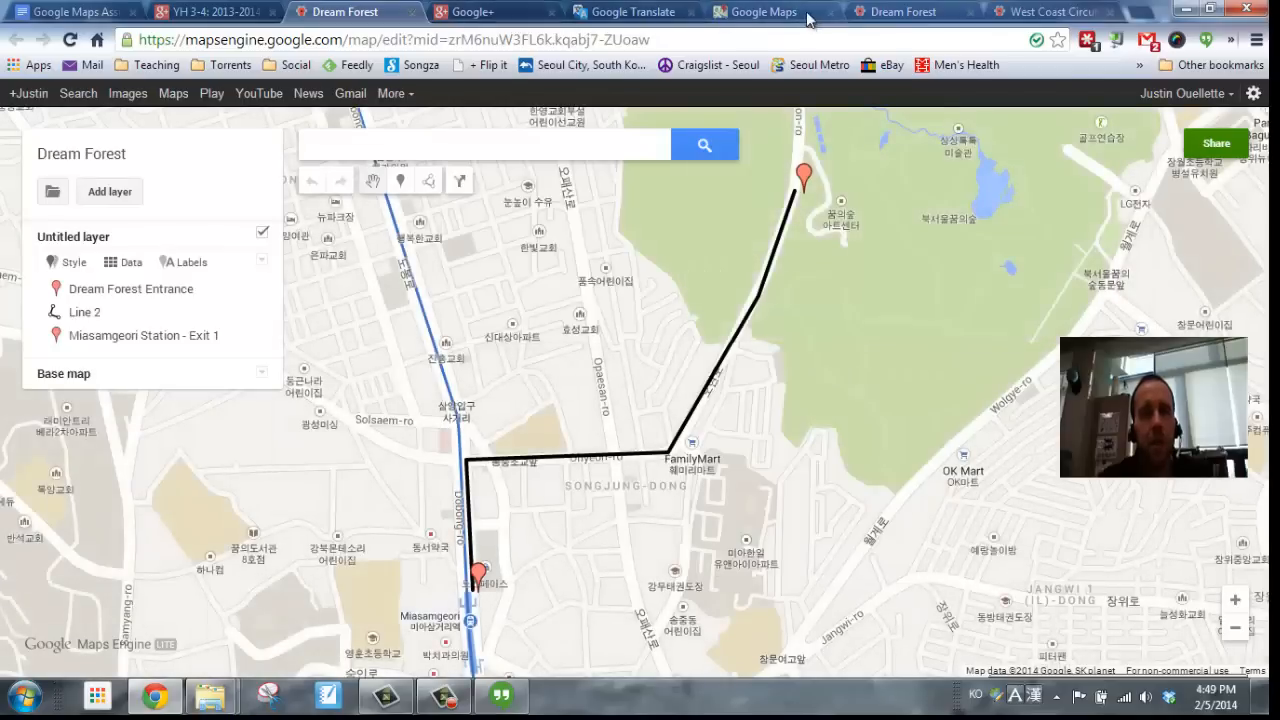
- Close the original Dream Forest and West Coast Circuit pages and switch to the Google Maps page with My places
left_click(971, 13)
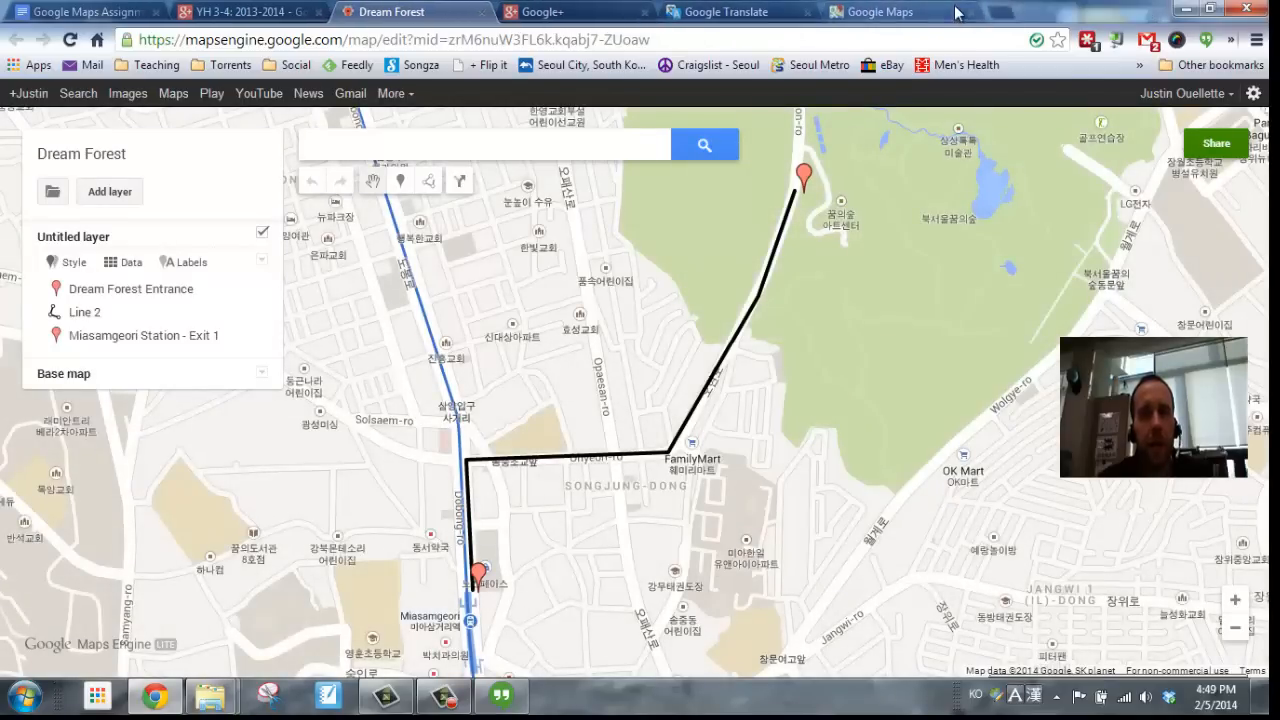
left_click(918, 14)
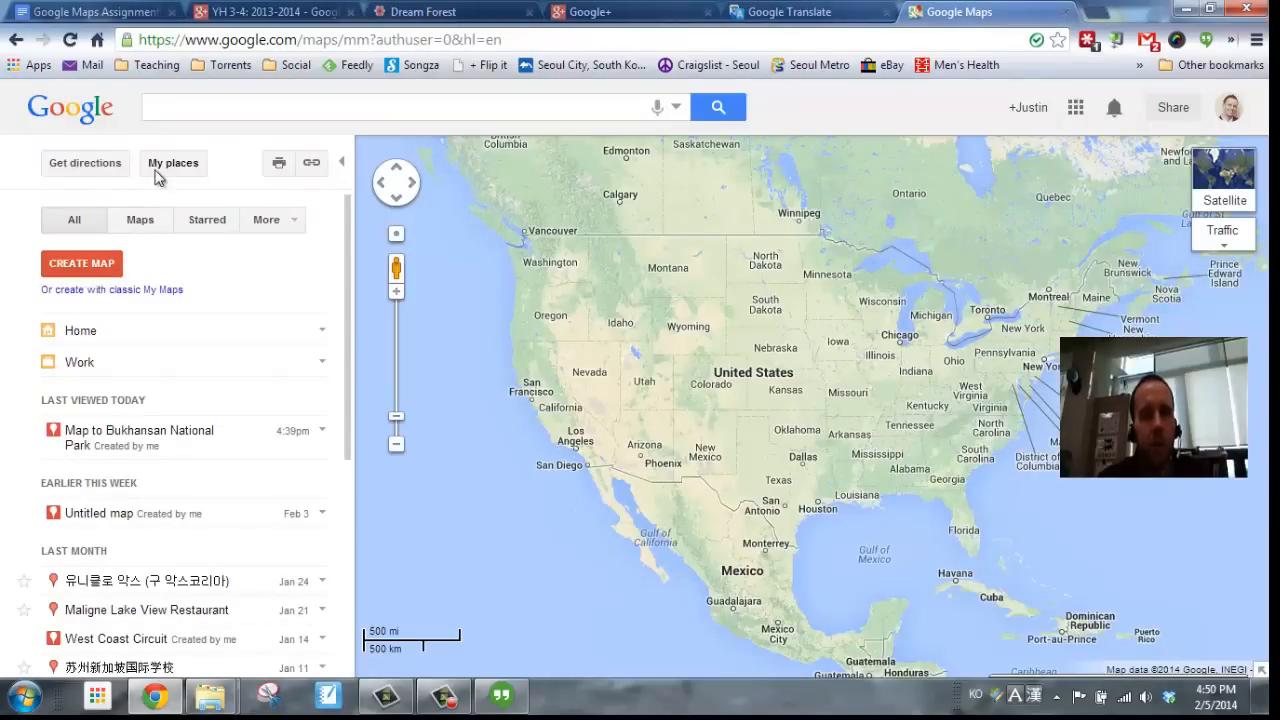